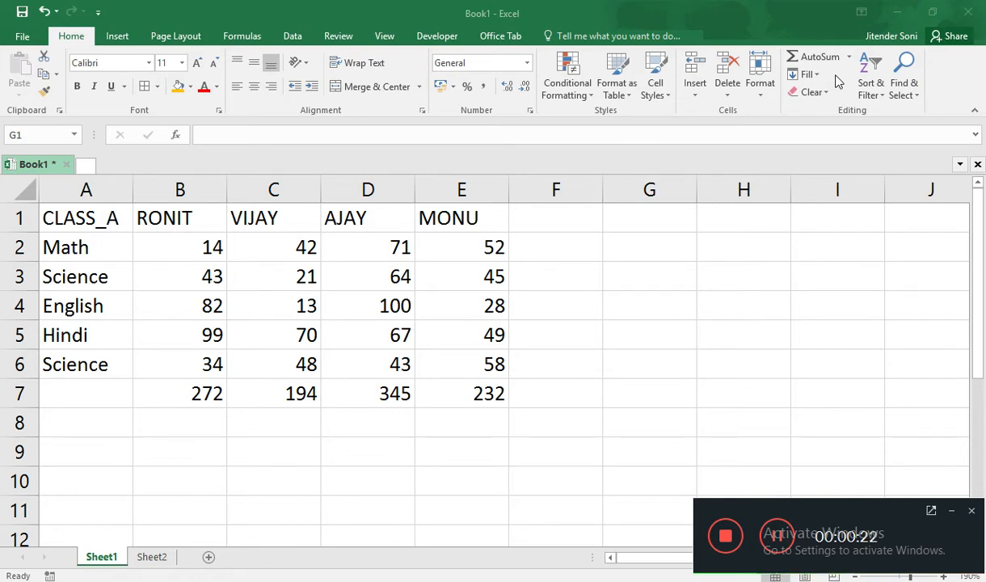
click(661, 257)
click(748, 251)
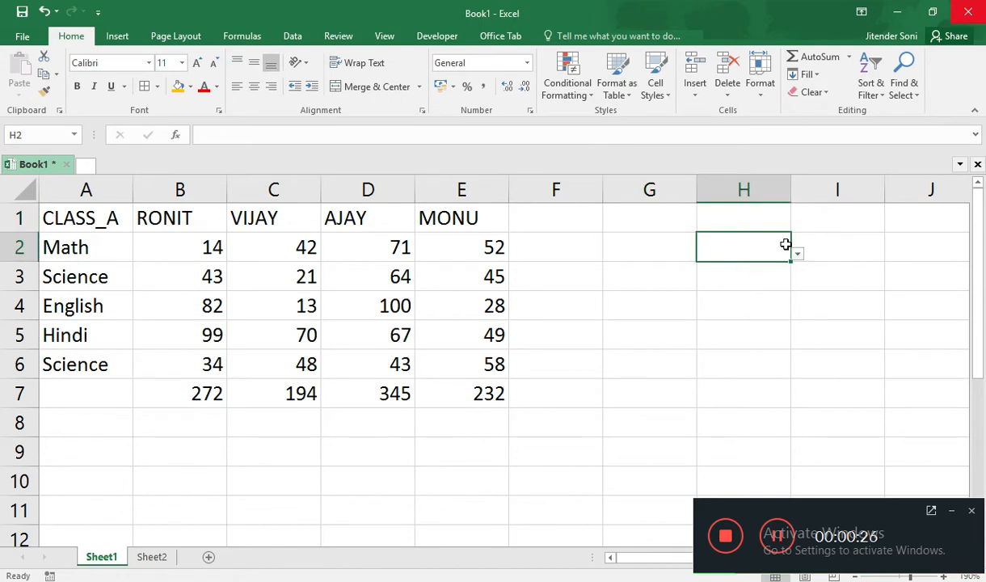
key(ctrl+space)
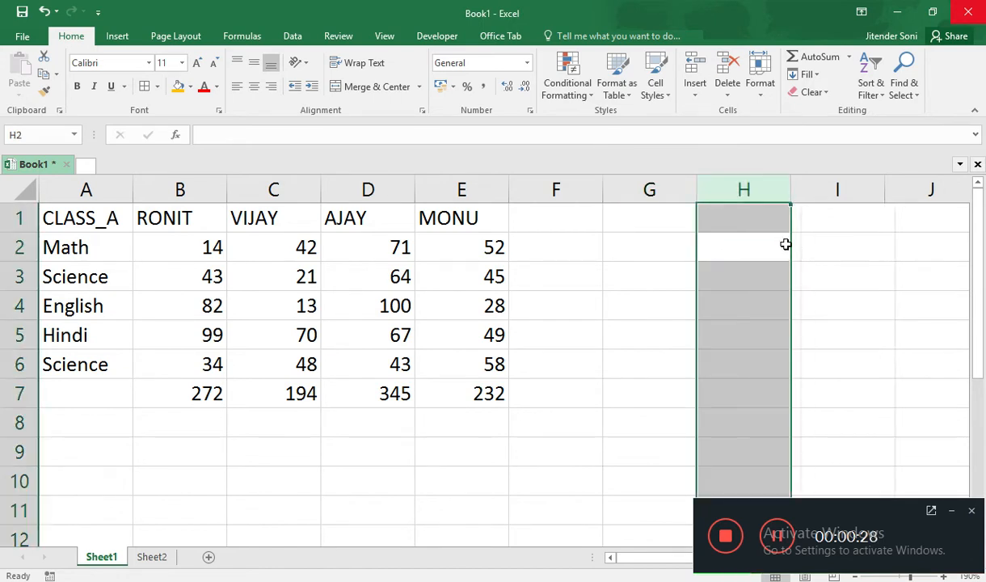
key(Down)
key(Up)
key(Left)
key(Up)
key(Right)
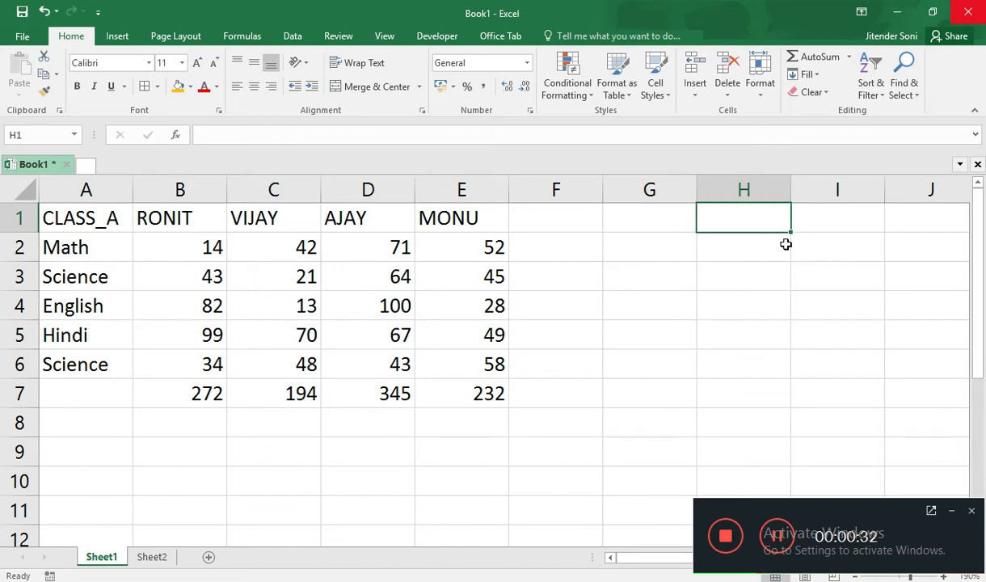
Enter the cell reference text B2 in cell G1.
key(Left)
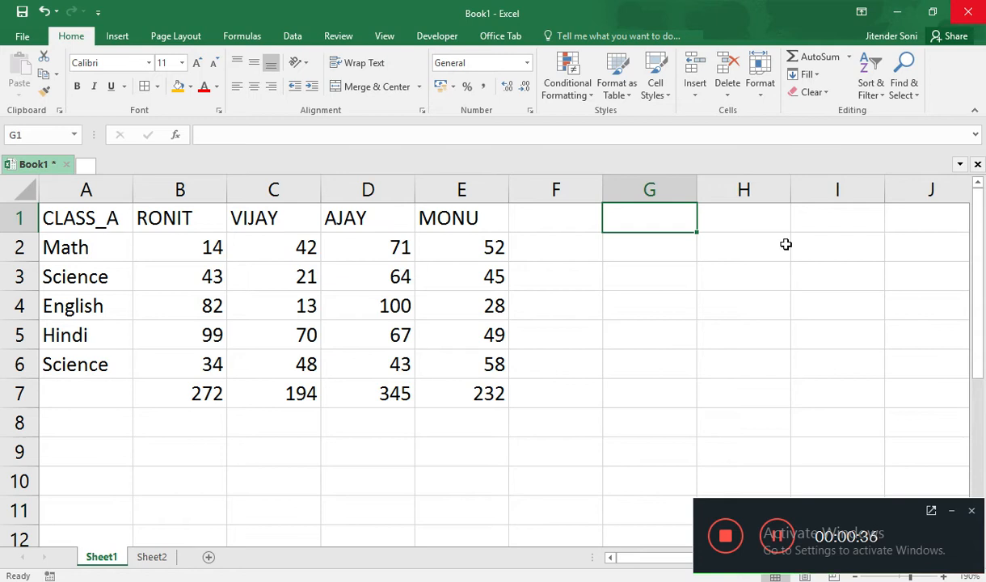
text(B2)
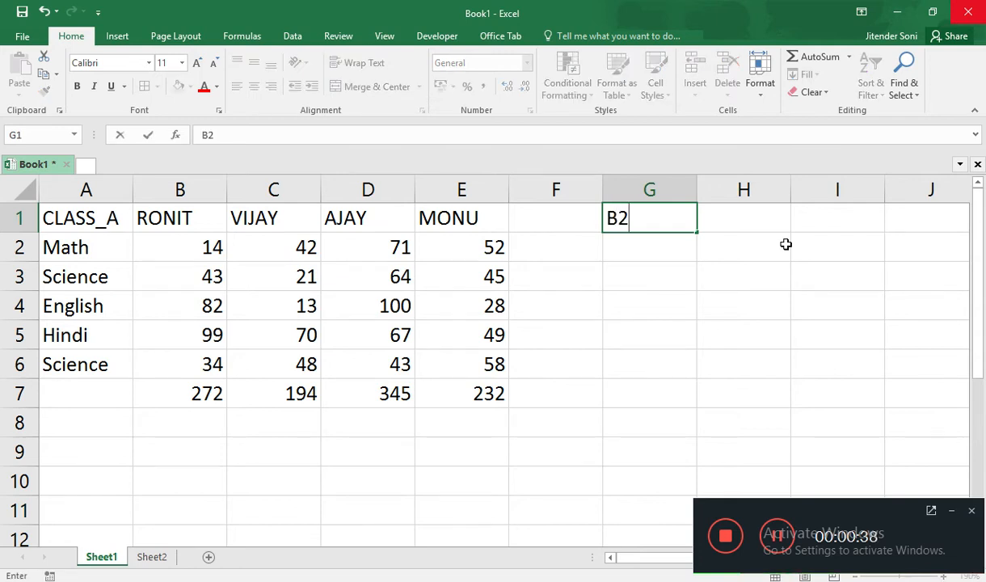
key(Right)
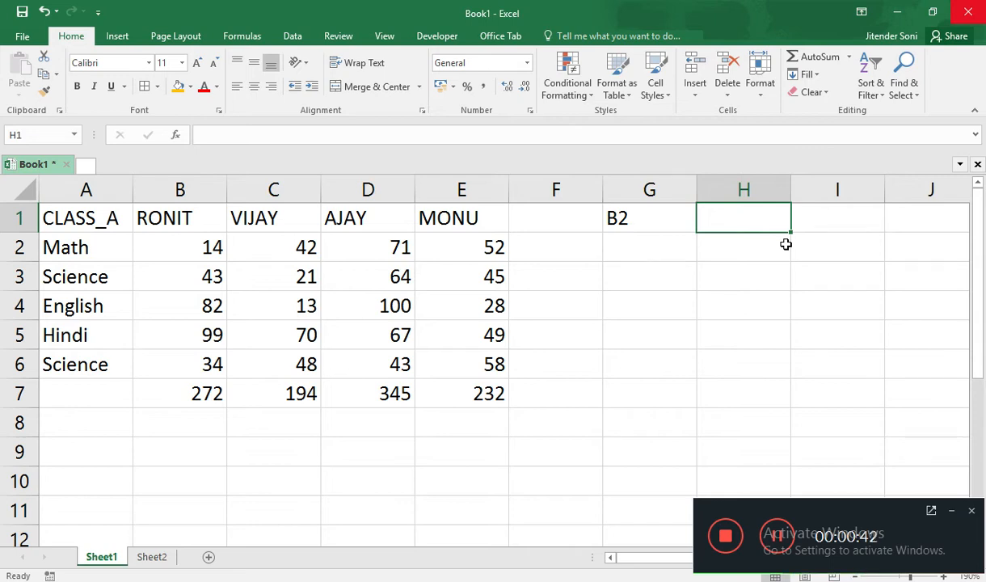
Enter the formula =INDIRECT(G1) in cell H1 to return the value of the cell named in G1.
text(=IND)
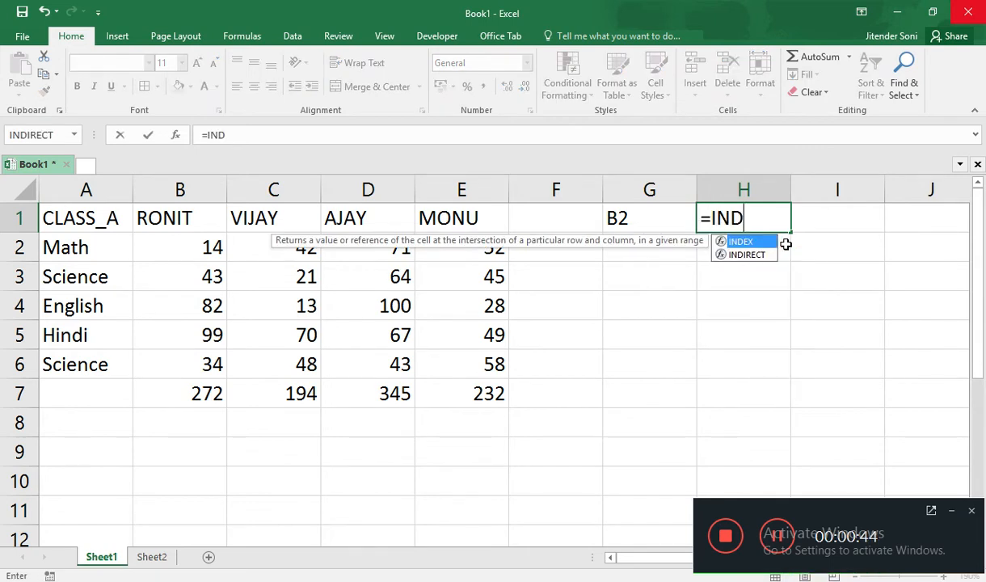
key(Down)
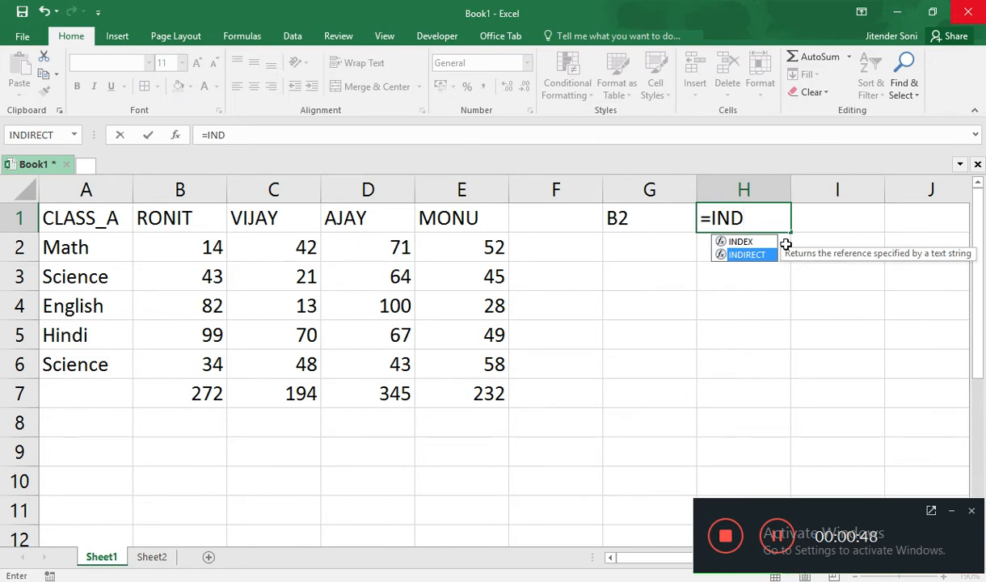
key(Tab)
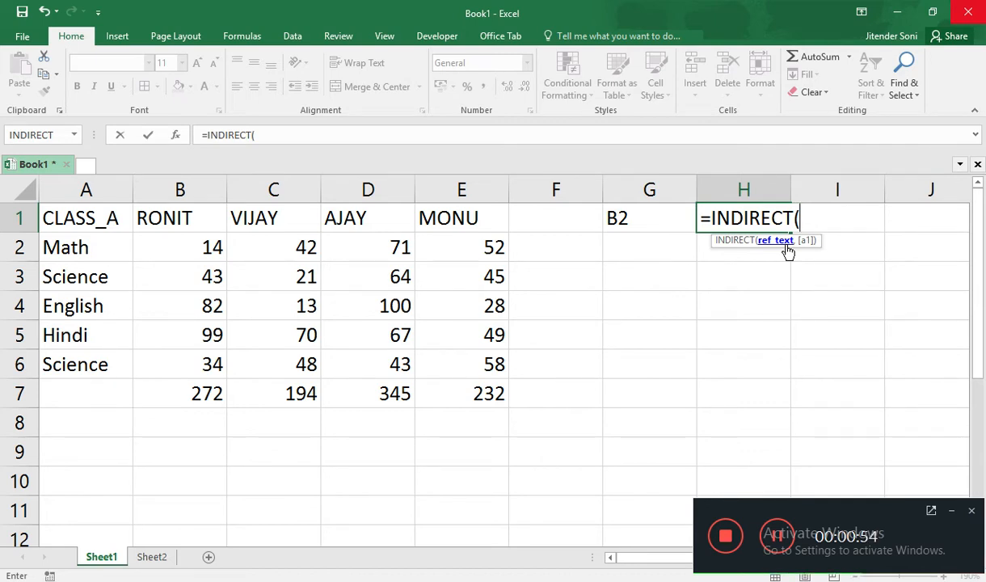
key(Left)
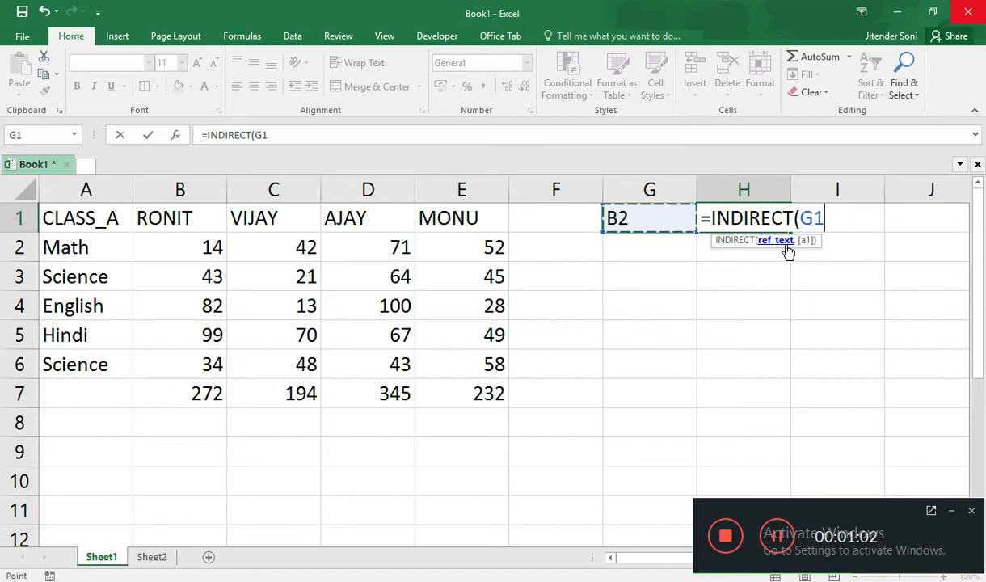
text())
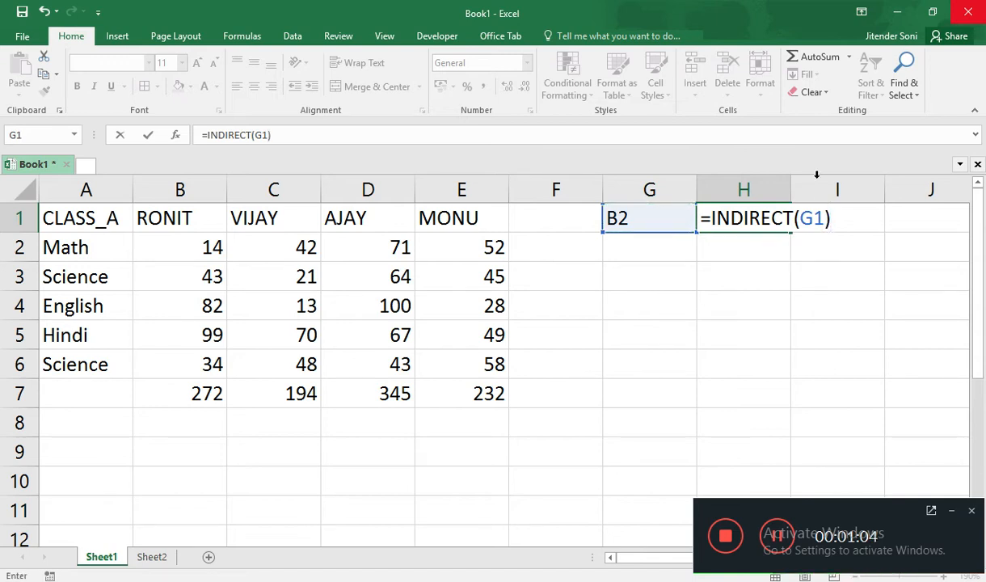
key(ctrl+Return)
key(Down)
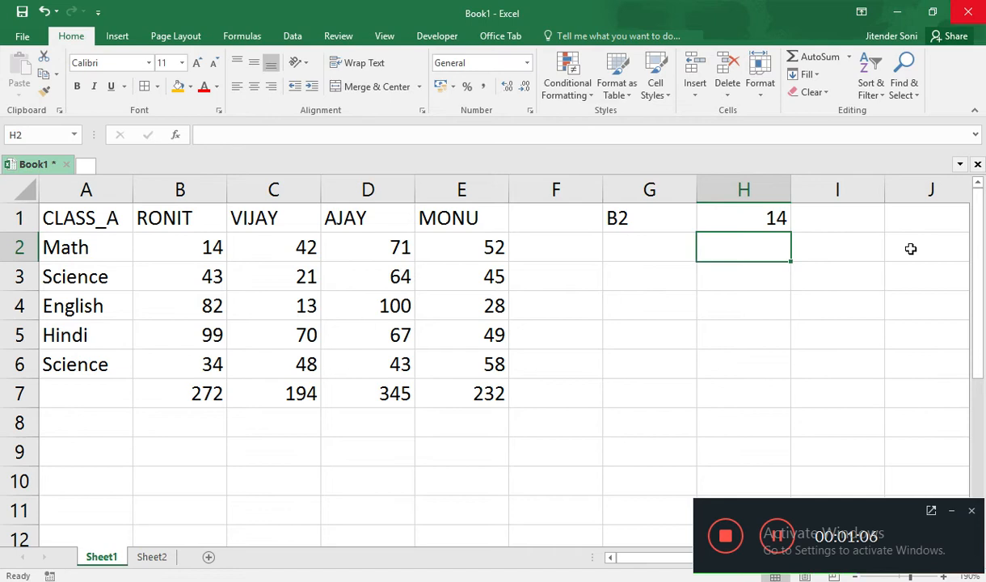
key(Up)
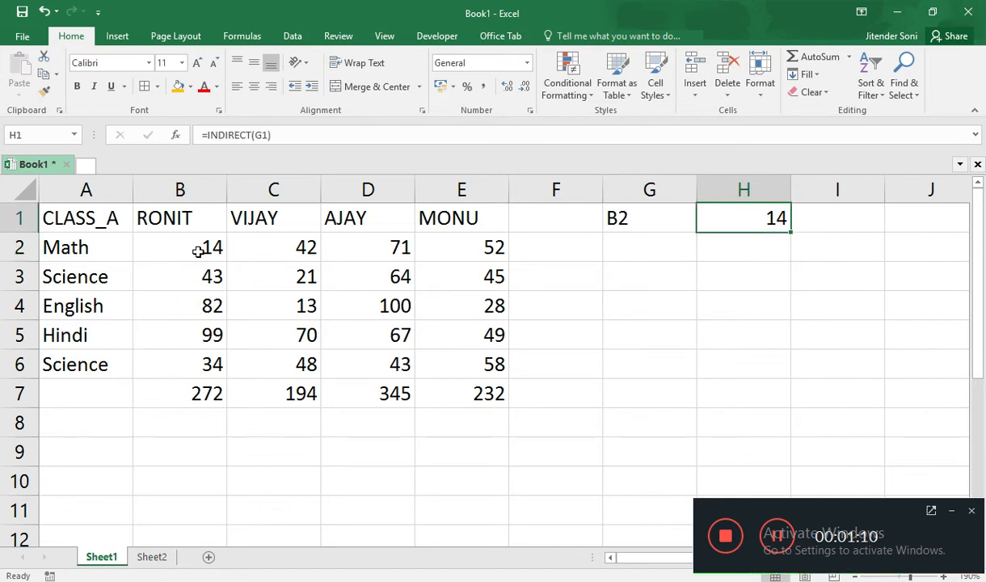
Change the reference text in G1 to D2 and compare the formula result in H1 with cell D2.
click(647, 228)
click(642, 220)
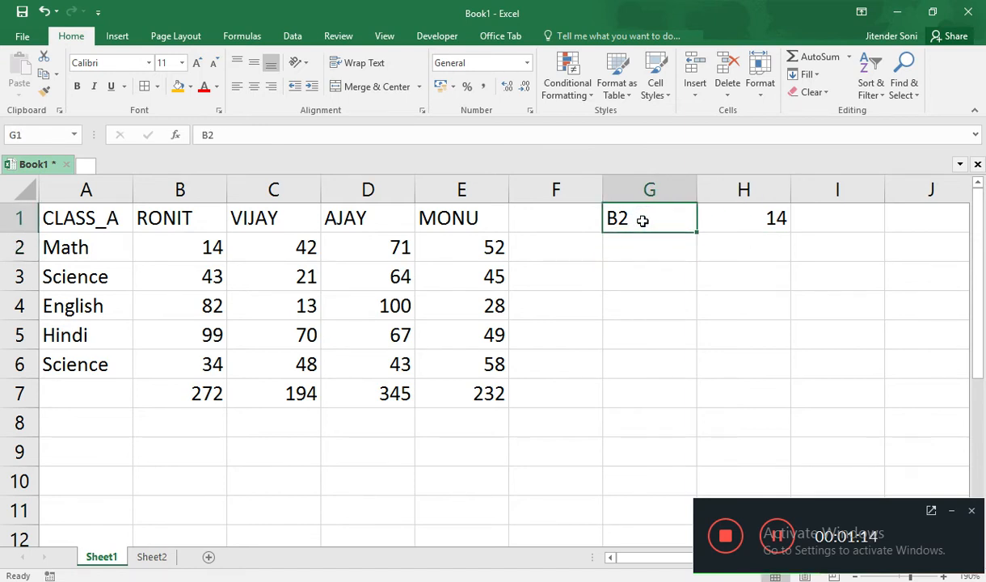
text(D2)
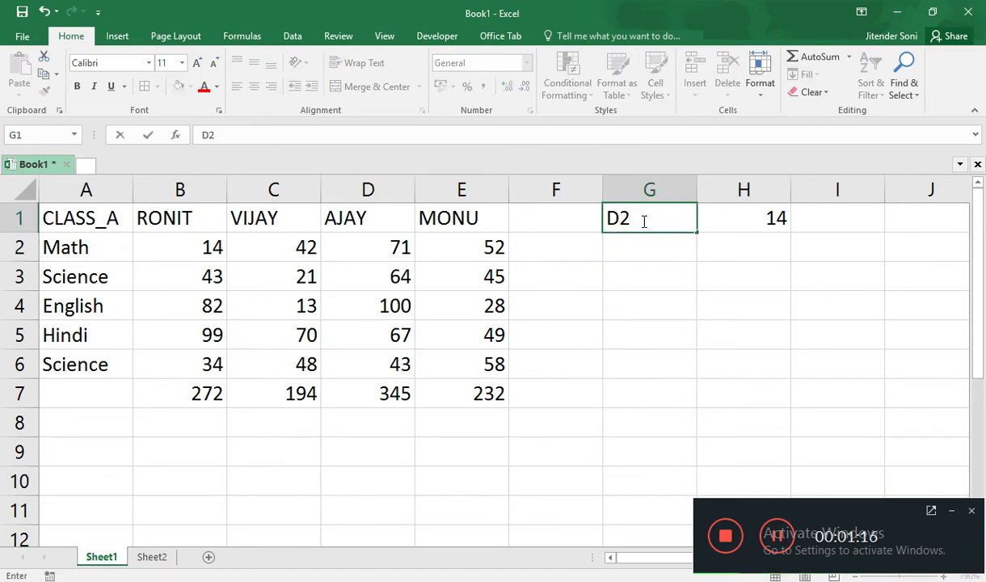
key(Return)
key(Up)
key(Right)
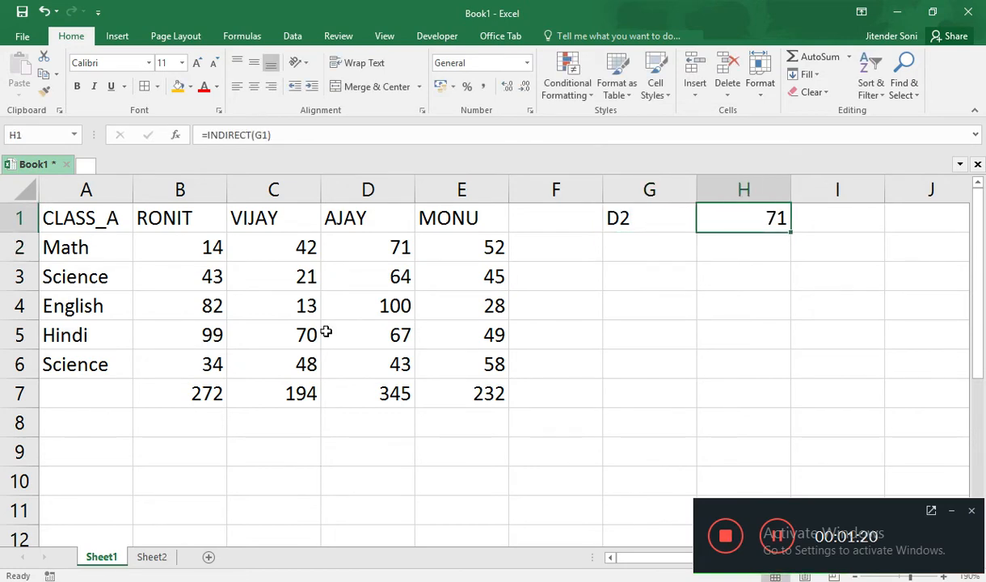
click(369, 251)
click(748, 215)
key(alt+Tab)
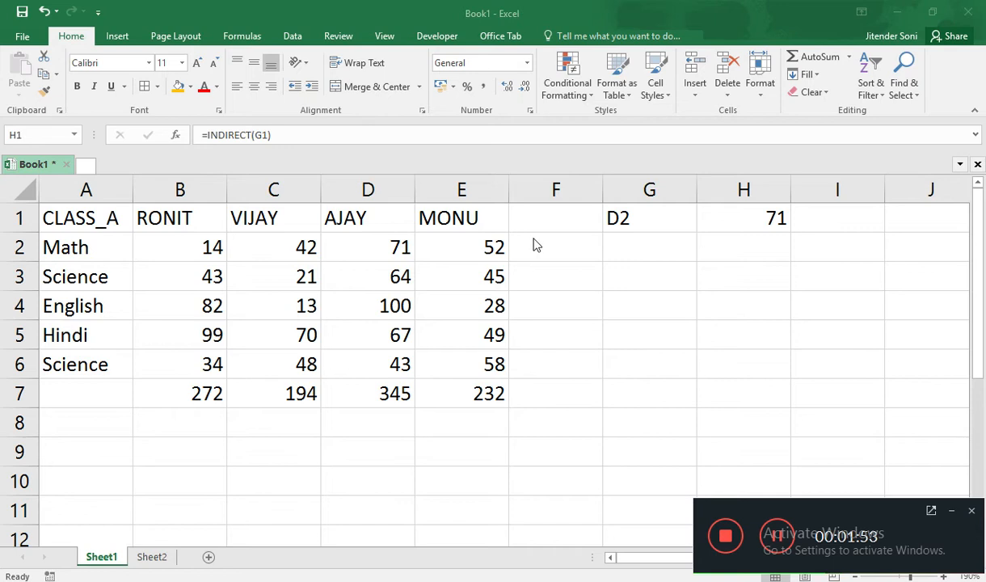
click(168, 219)
drag(168, 219, 465, 214)
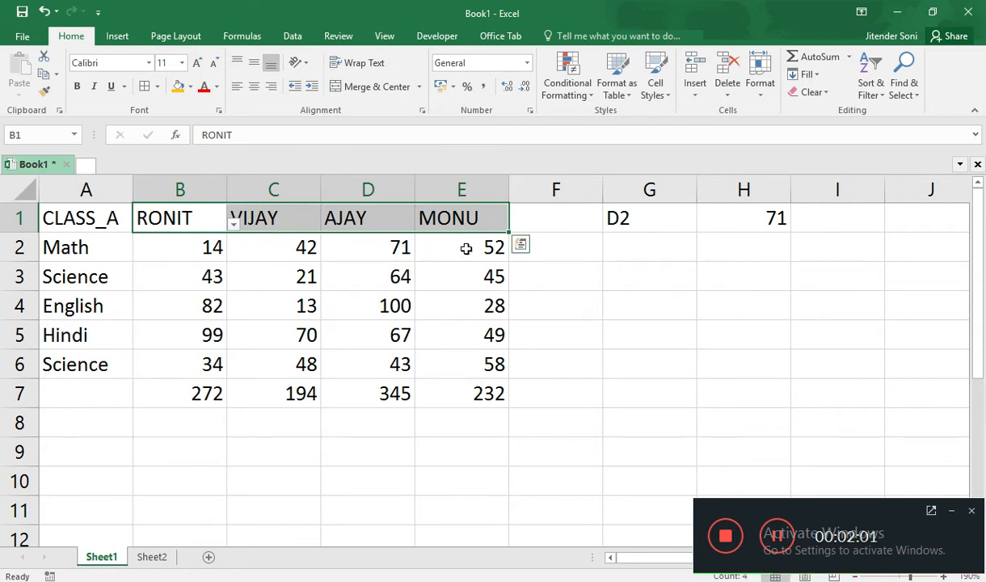
key(ctrl+shift+F3)
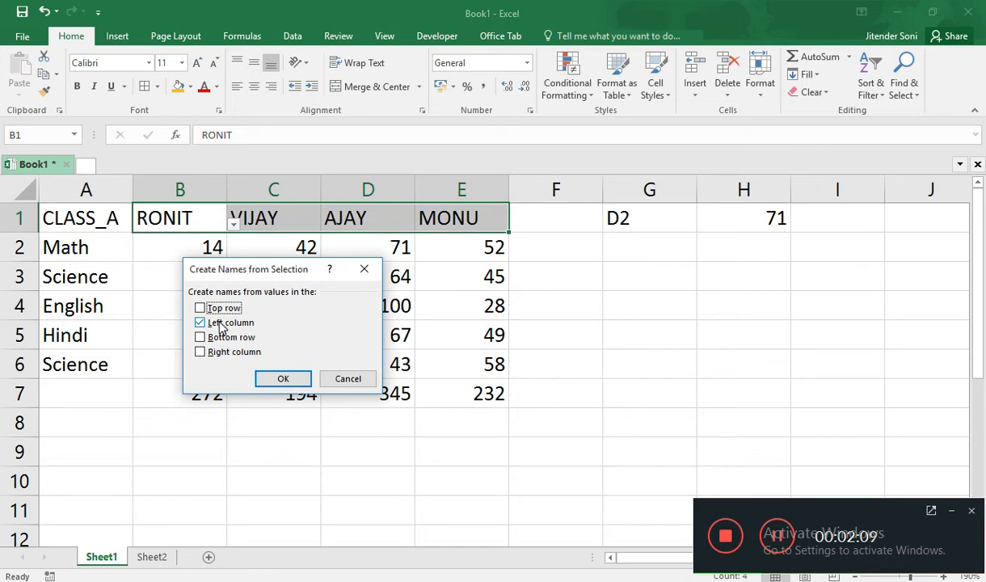
click(350, 380)
click(526, 380)
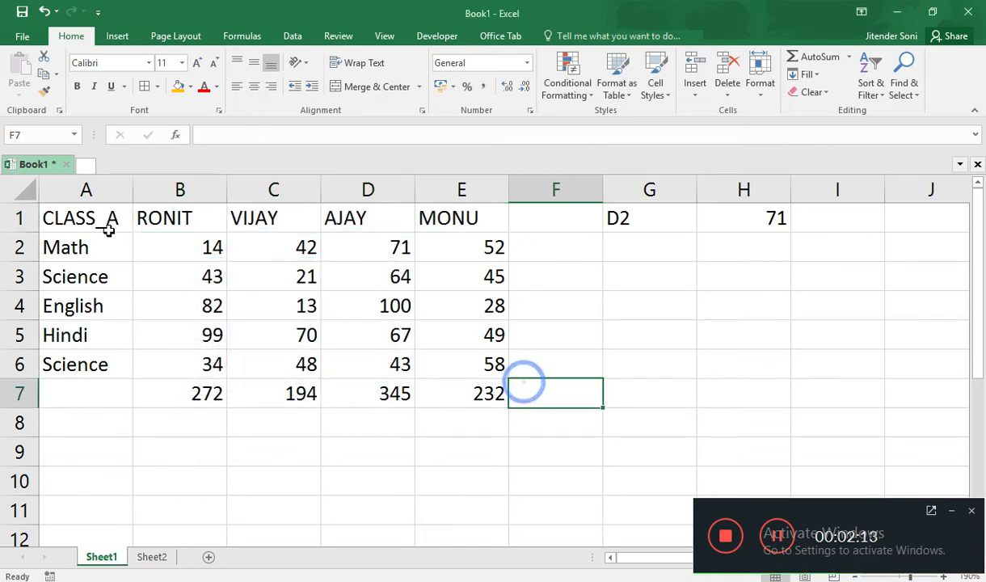
Create one named range from B1:B6 and another from C1:C6, each using its top row as the name.
drag(182, 217, 187, 367)
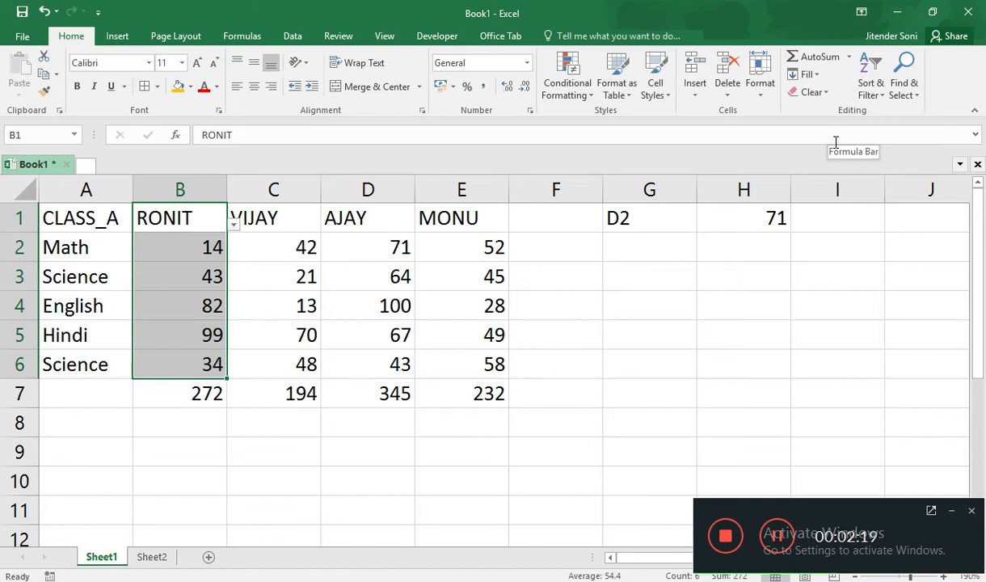
key(ctrl+shift+F3)
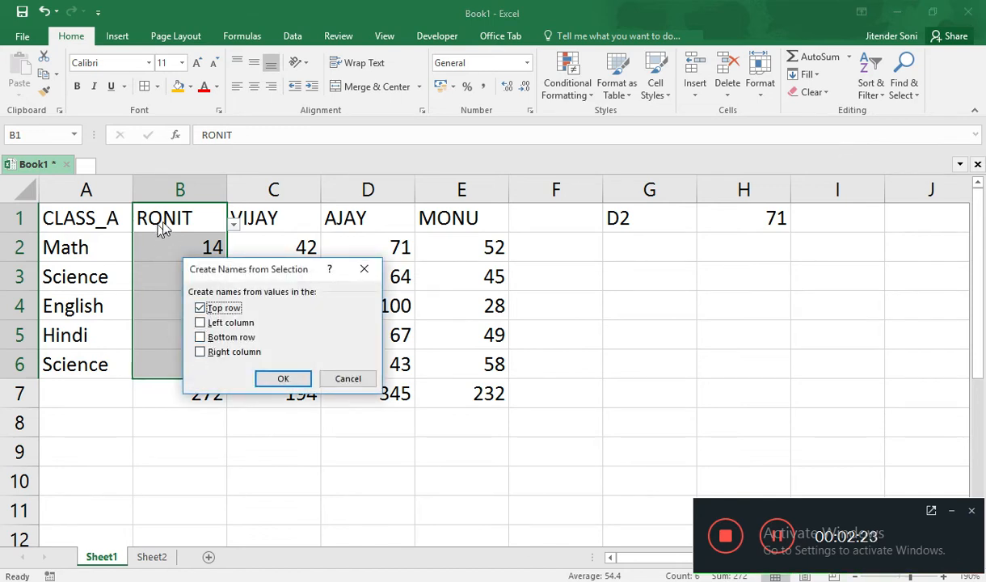
click(284, 379)
drag(239, 217, 286, 363)
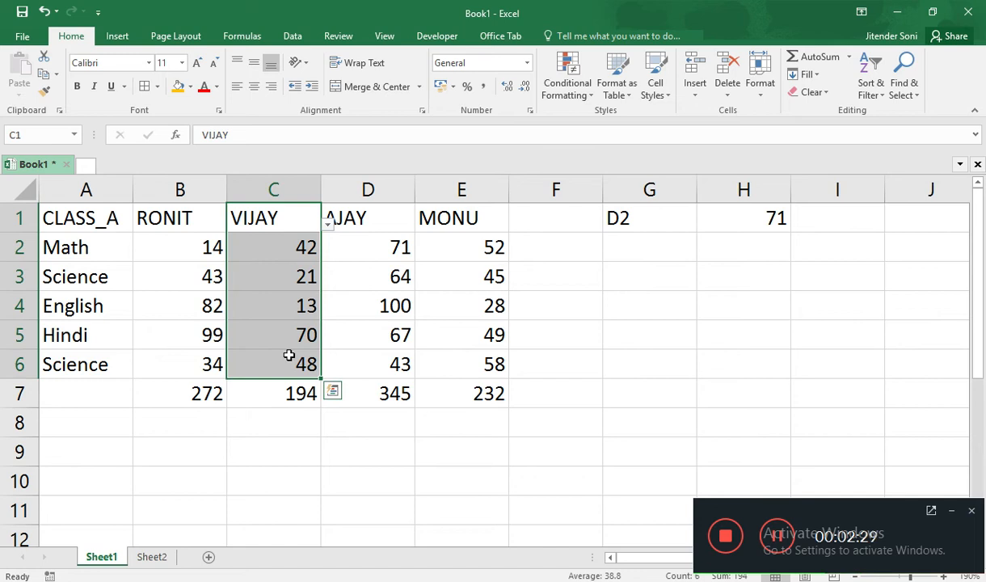
key(ctrl+shift+F3)
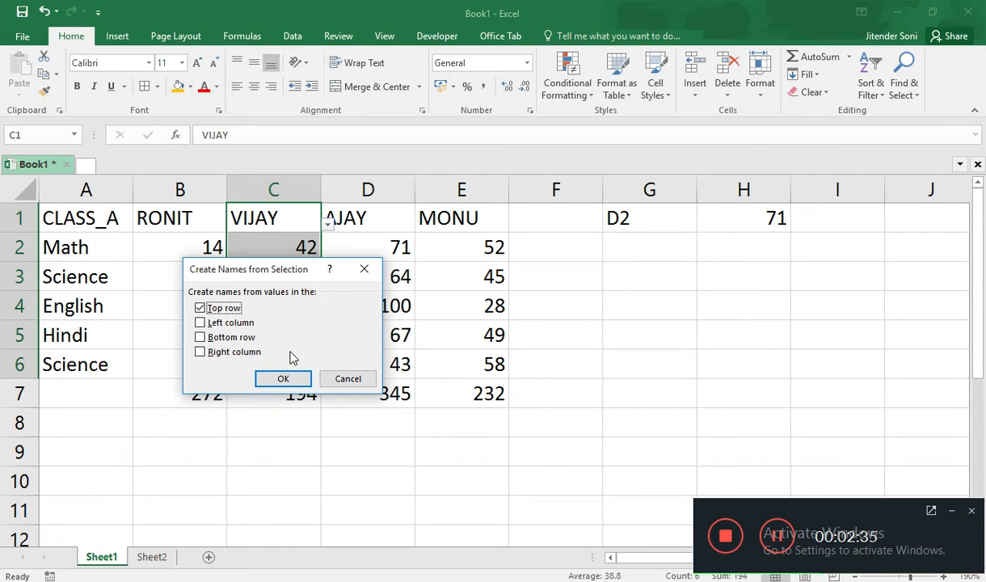
key(Return)
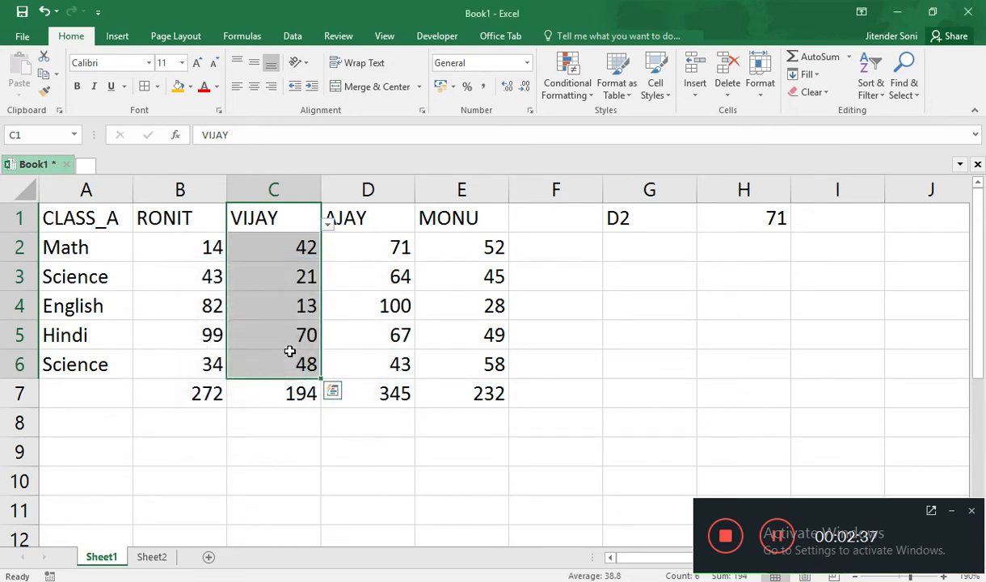
Create a named range from D1:D6 using the top row as the name, leaving out the total in row 7.
key(Right)
key(ctrl+shift+Down)
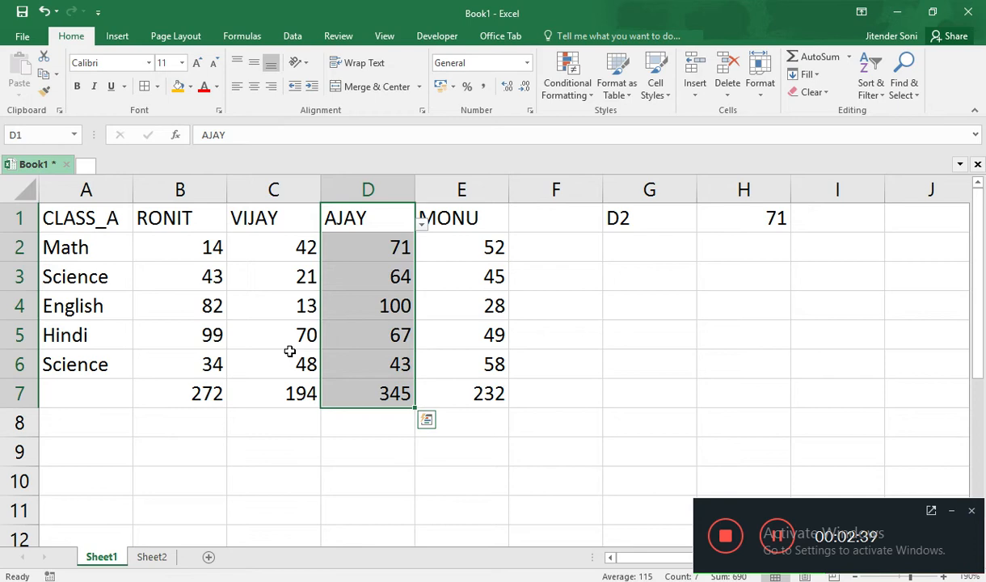
key(shift+Up)
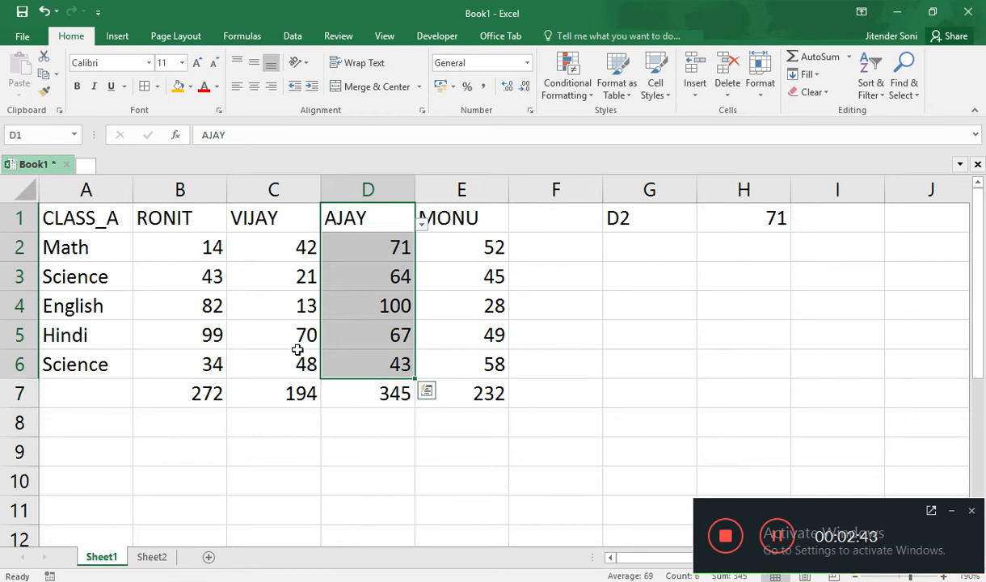
key(ctrl+shift+F3)
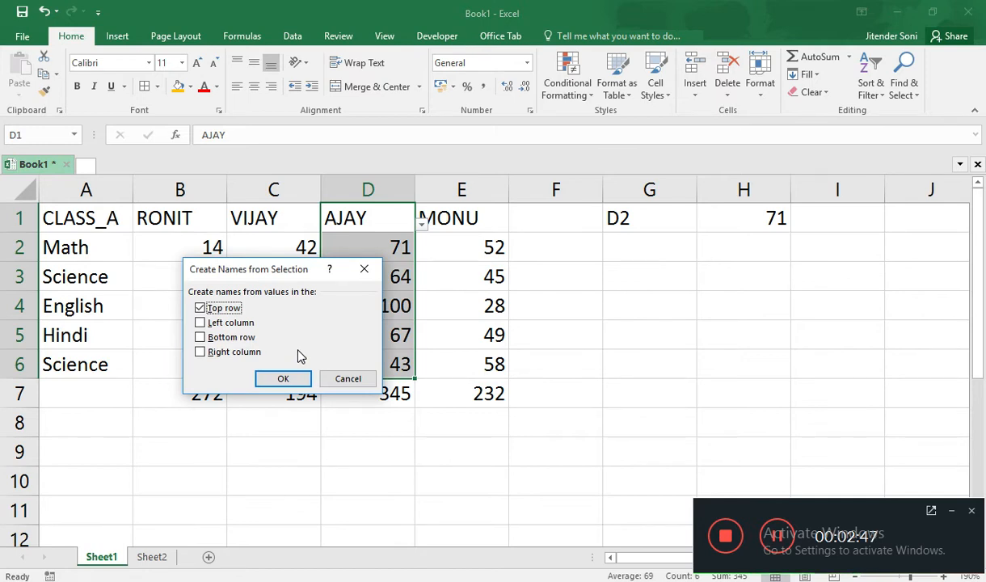
key(Return)
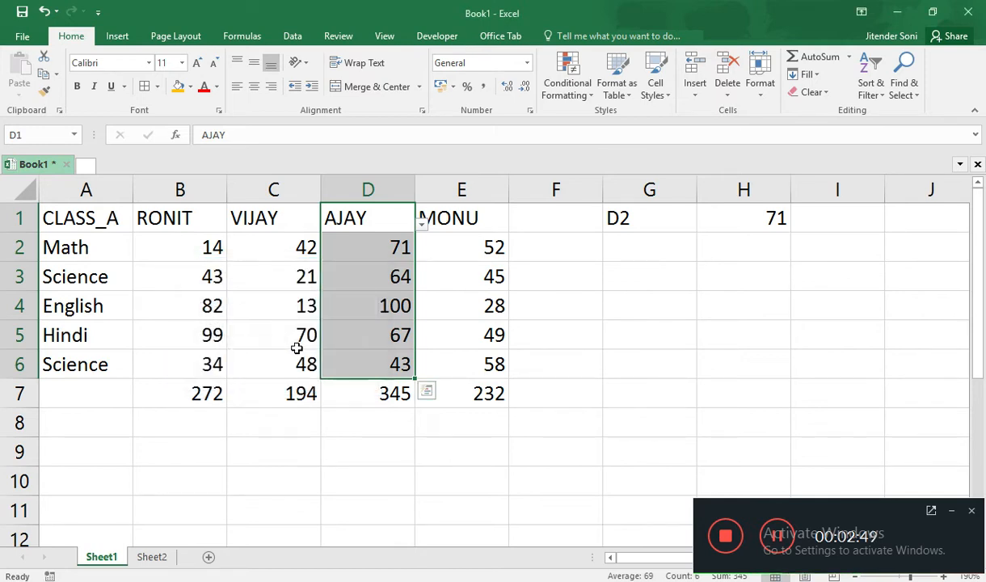
Create a named range from E1:E6 using the top row as the name, leaving out the total in row 7.
key(Right)
key(shift+Down)
key(ctrl+shift+Down)
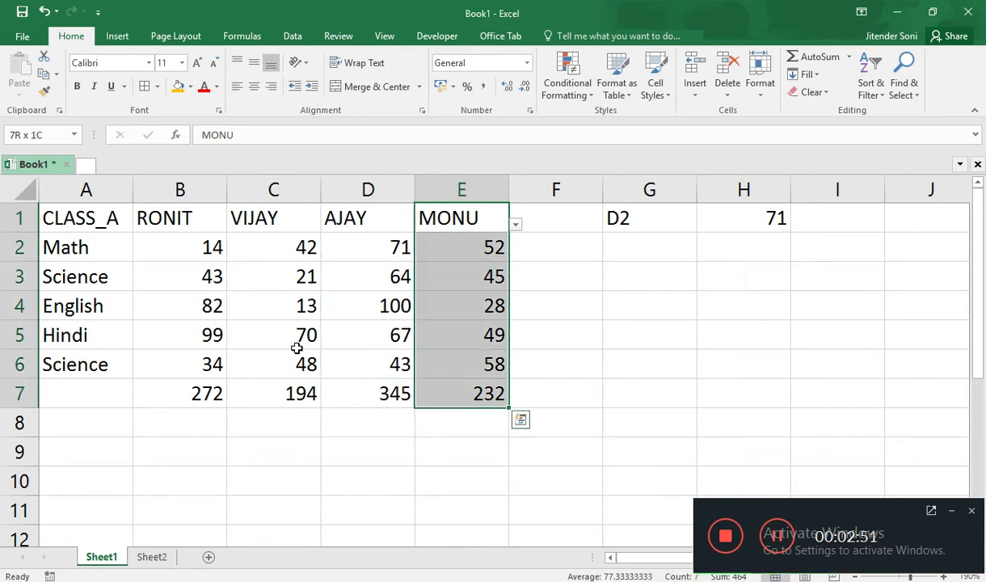
key(shift+Up)
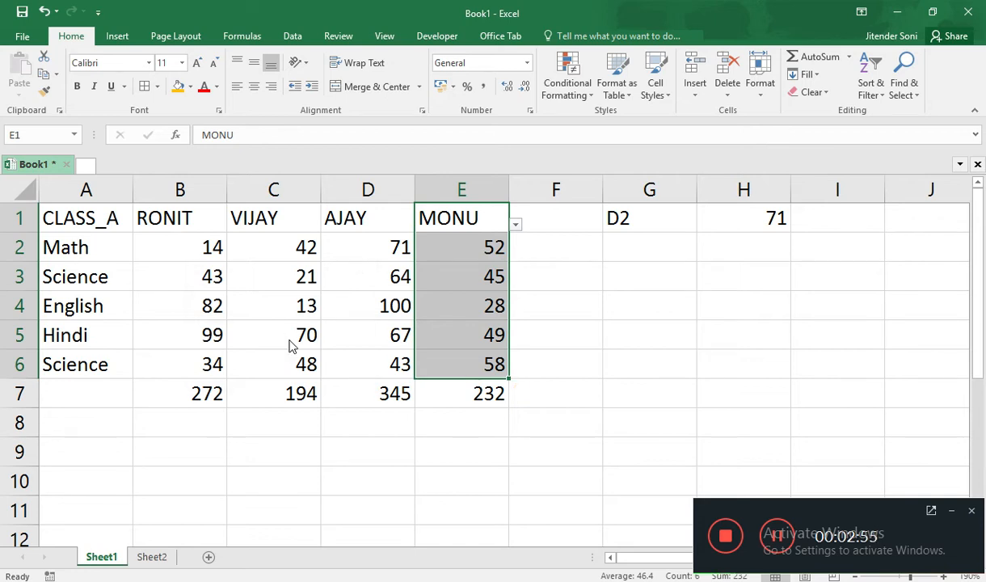
key(ctrl+shift+F3)
key(Return)
Add list data validation to cell G1 using the header names in B1:E1 as the source.
drag(162, 217, 459, 221)
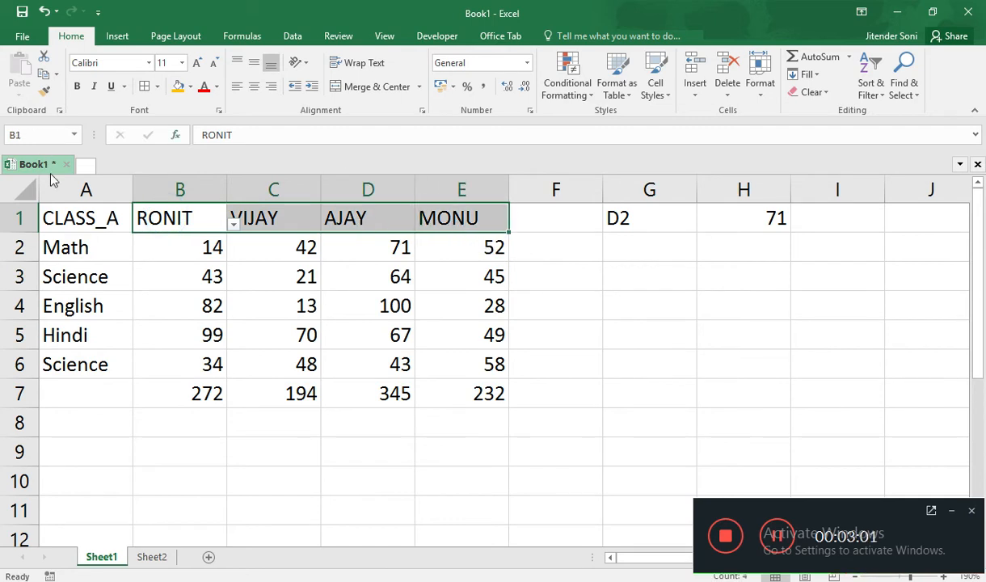
click(646, 219)
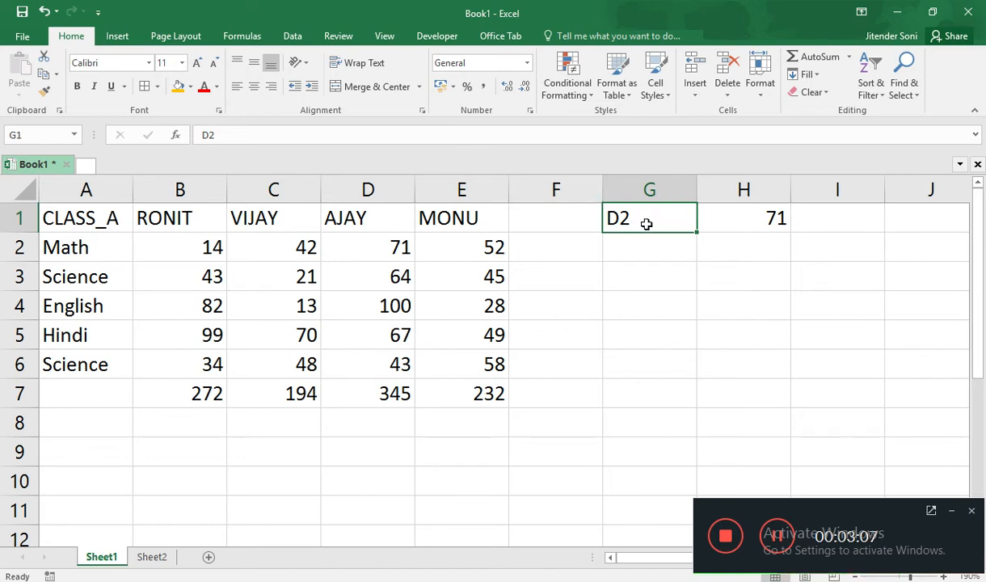
click(291, 36)
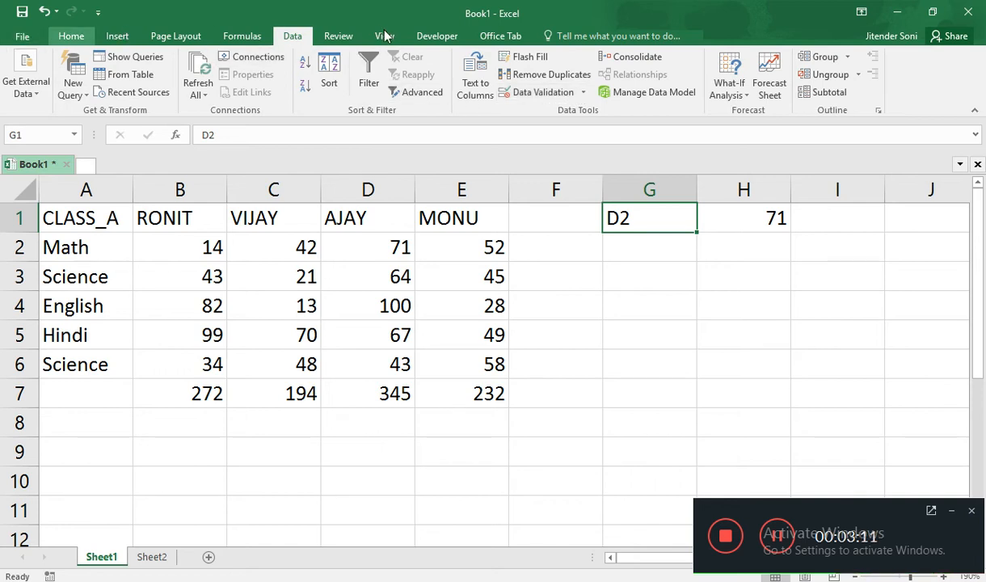
click(582, 92)
click(570, 111)
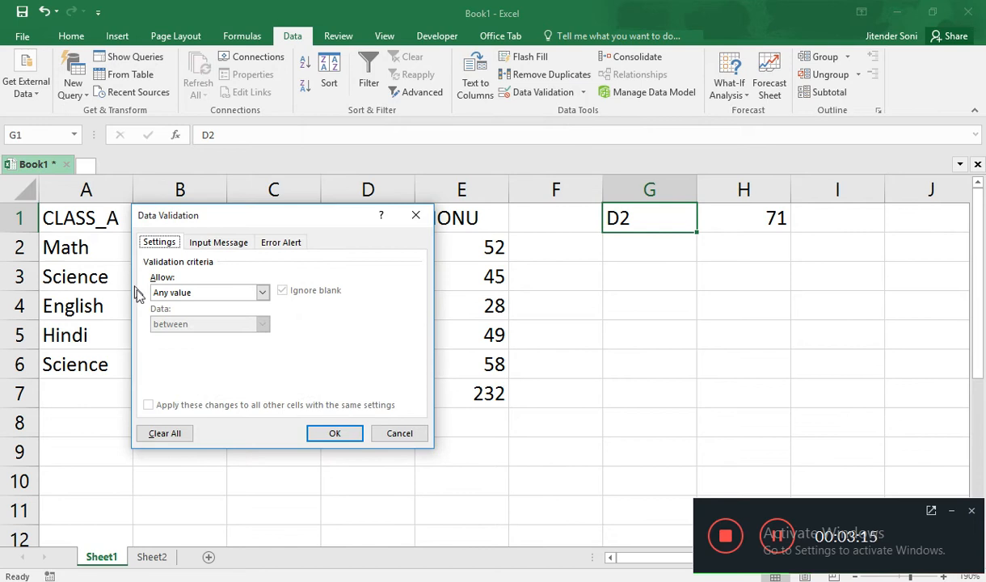
click(230, 293)
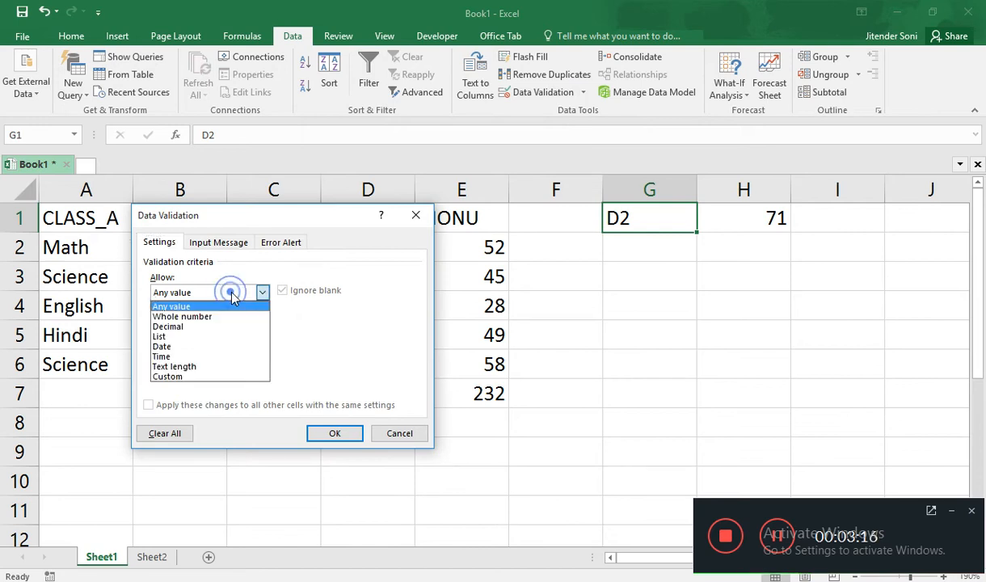
click(181, 337)
click(201, 355)
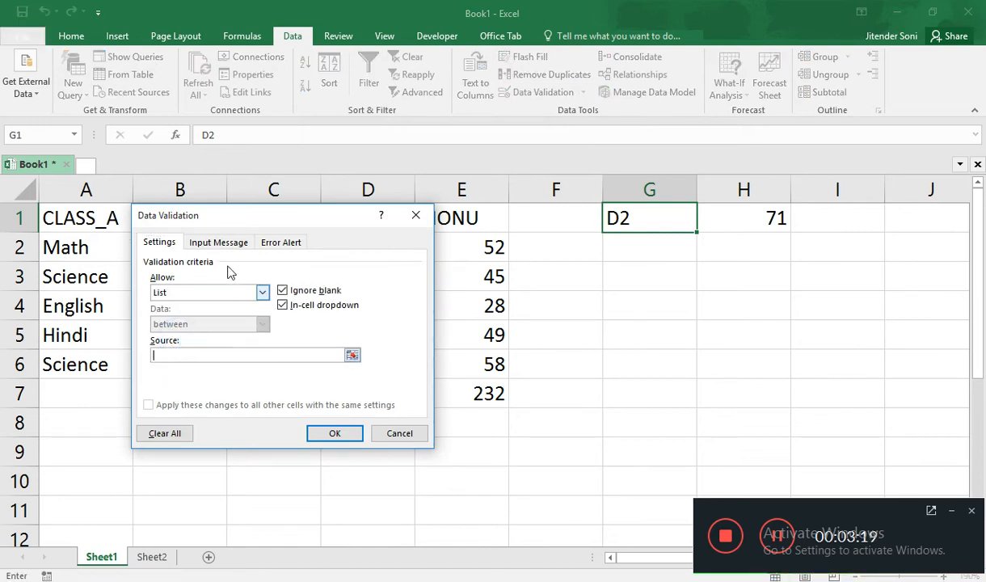
drag(269, 217, 252, 420)
drag(152, 219, 436, 244)
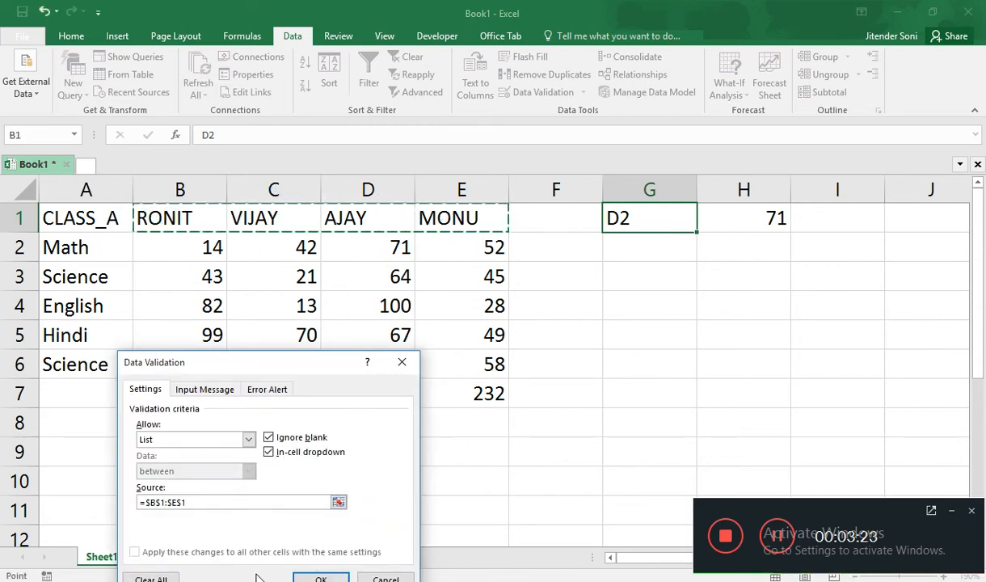
key(Return)
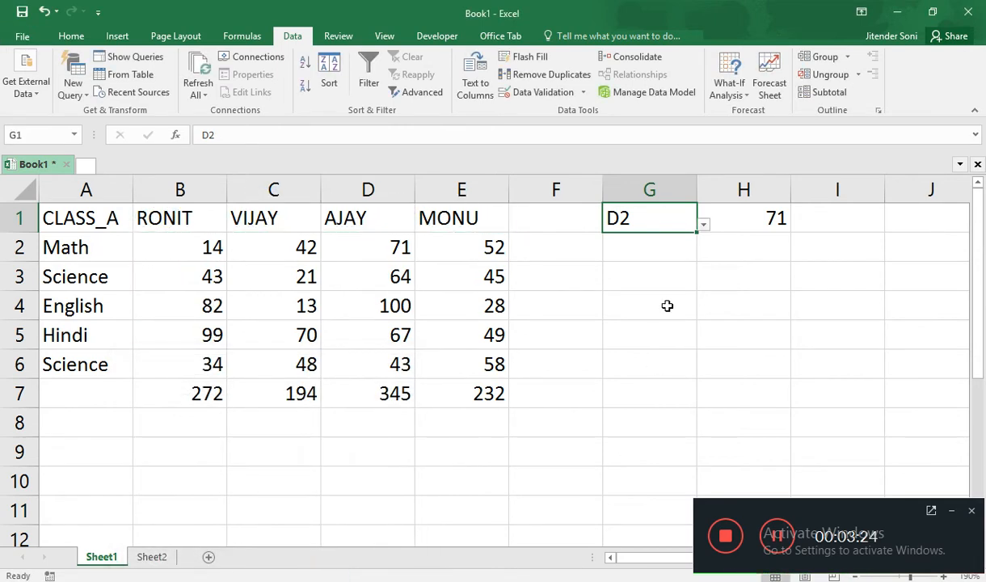
Choose the student name from B1 in G1's validation list and start a SUM formula in H1.
click(704, 225)
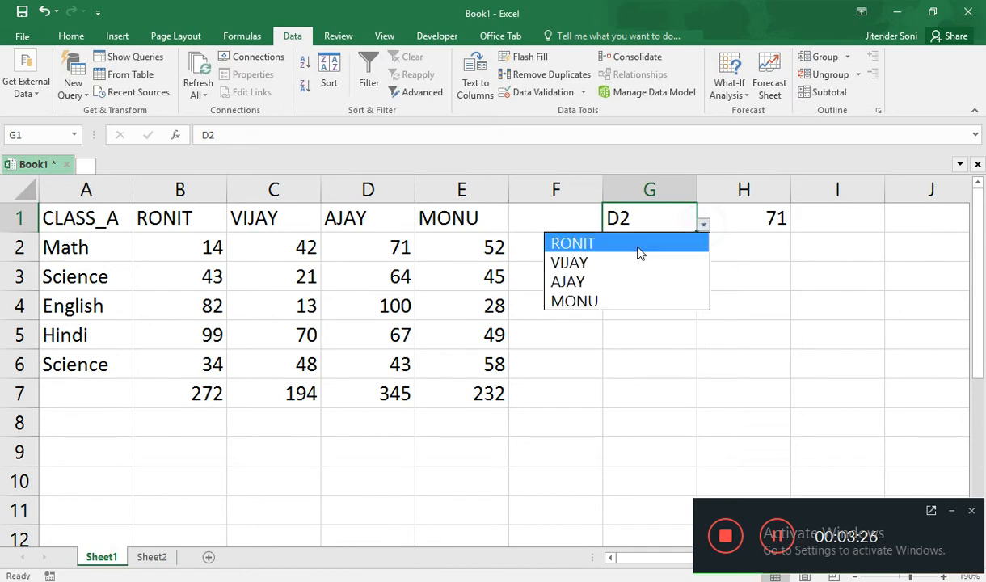
click(577, 243)
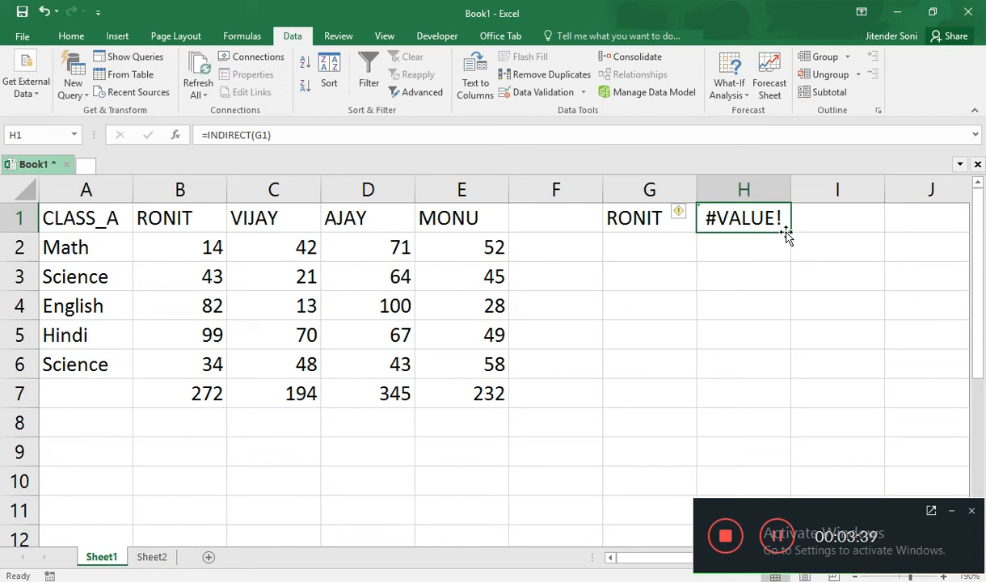
text(=)
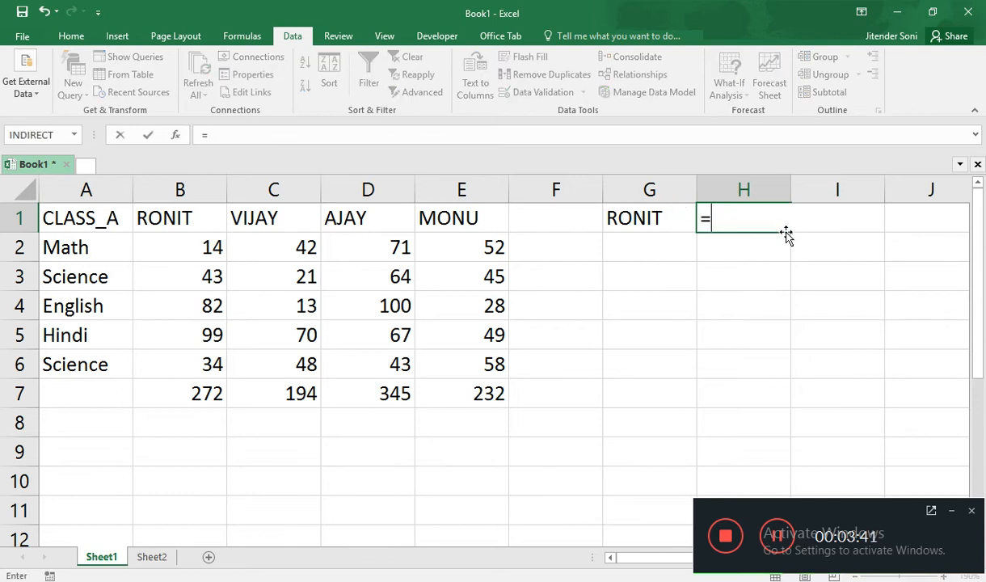
text(SUM()
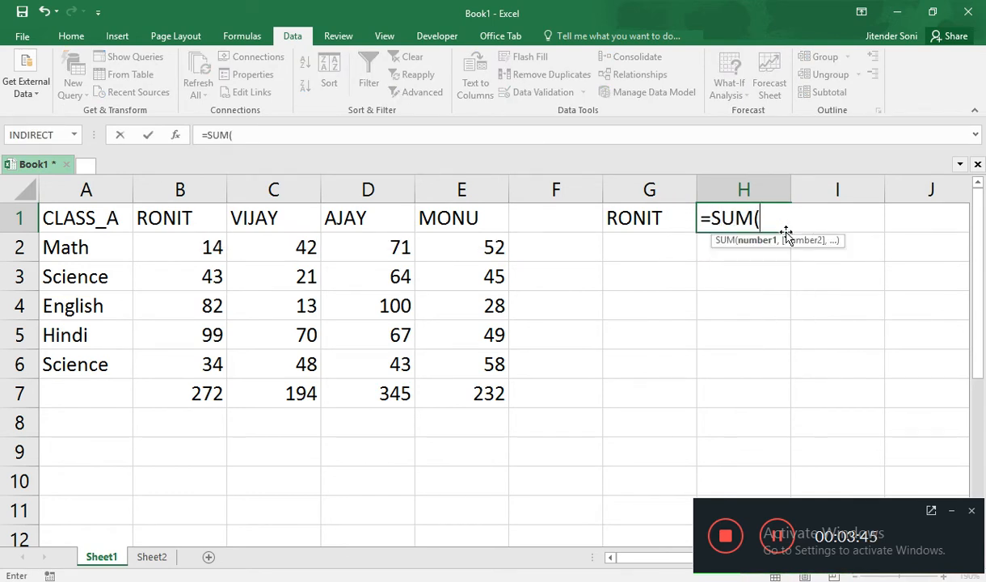
key(Left)
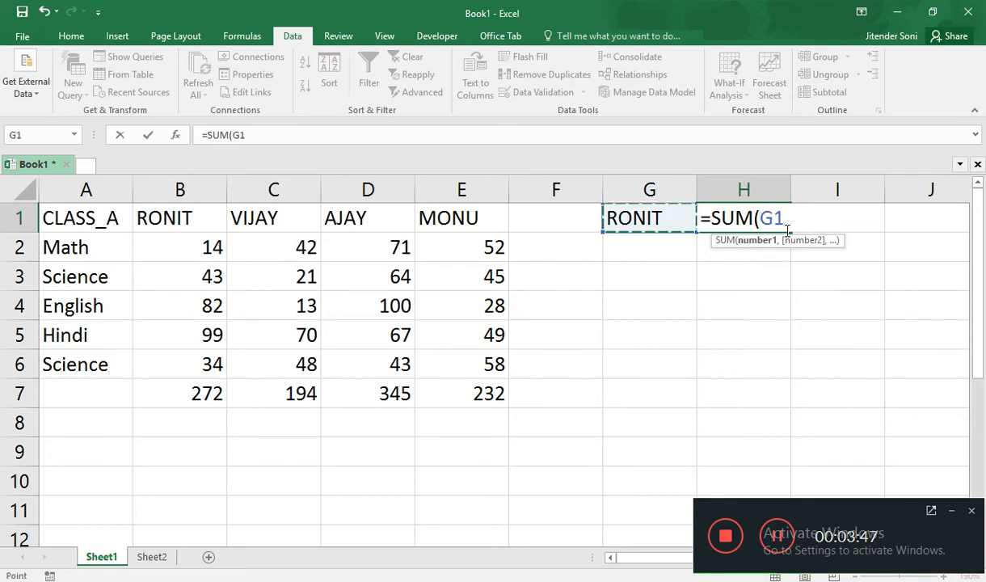
key(BackSpace)
key(BackSpace)
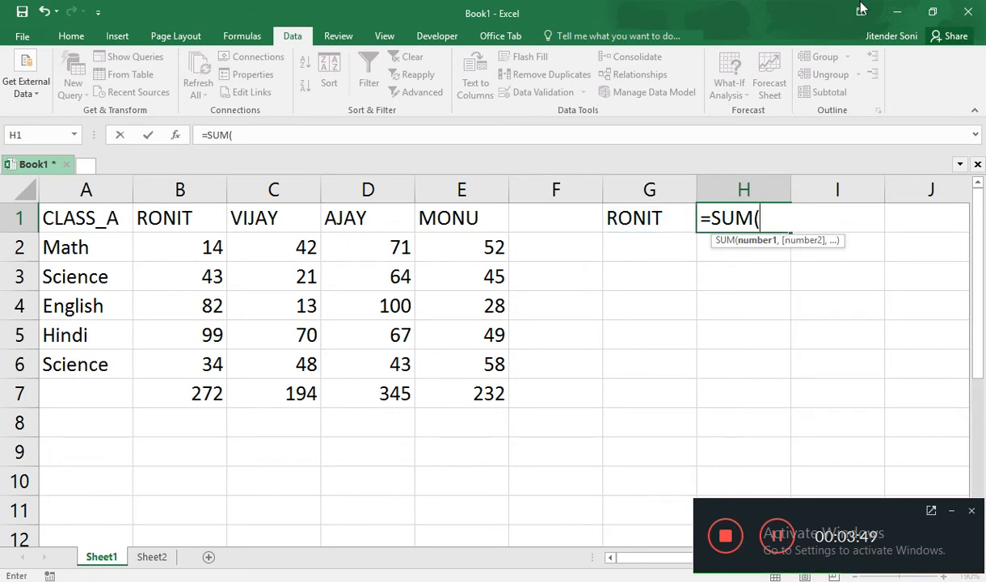
drag(182, 288, 191, 360)
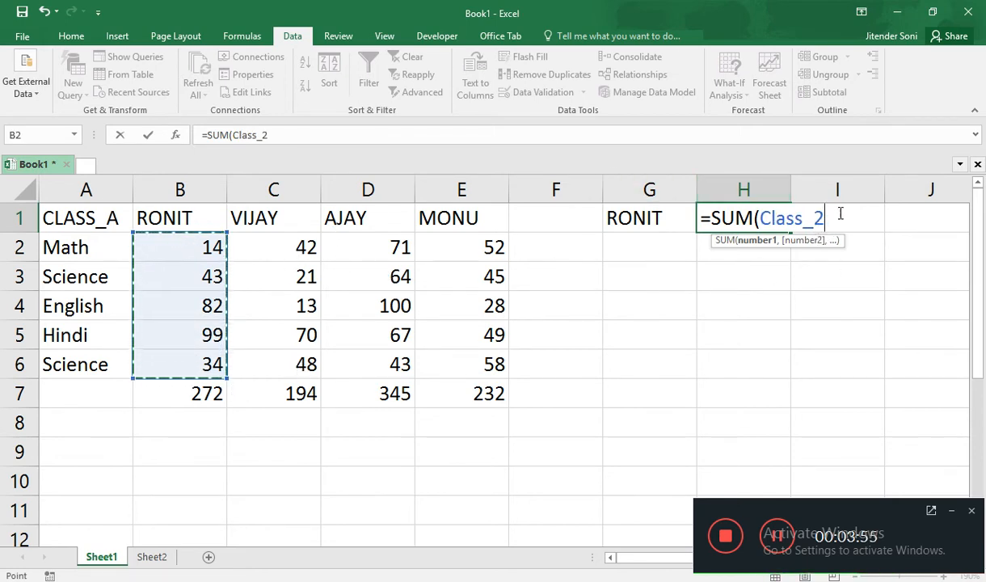
key(BackSpace)
key(BackSpace)
key(BackSpace)
key(BackSpace)
key(BackSpace)
key(BackSpace)
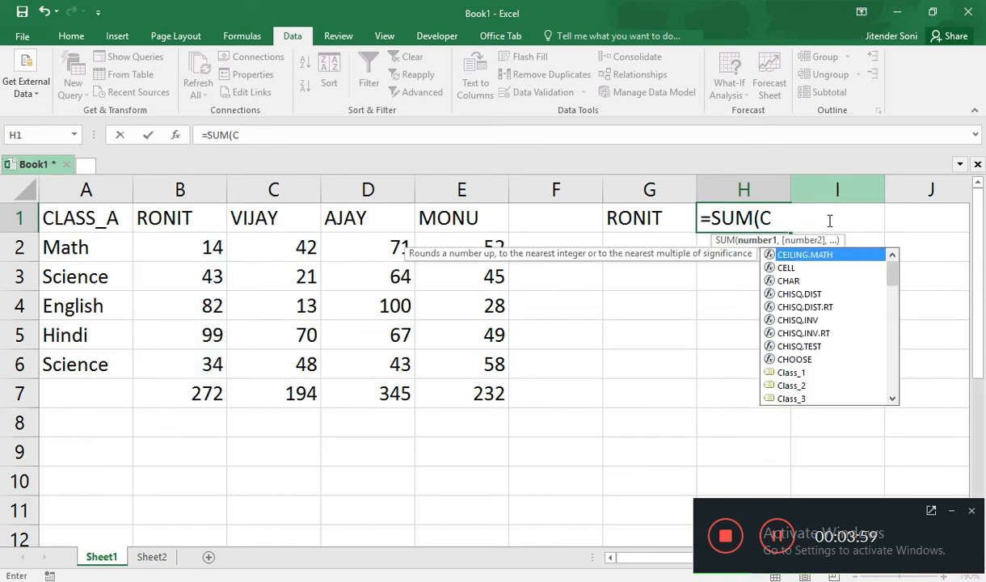
key(BackSpace)
Complete the SUM formula in H1 as =SUM(INDIRECT(G1)).
text(IND)
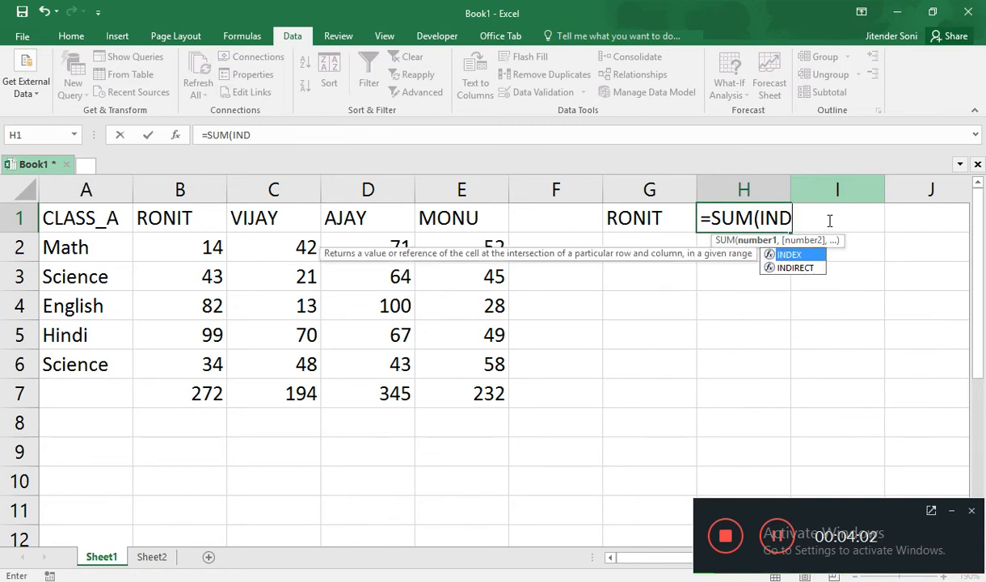
key(Down)
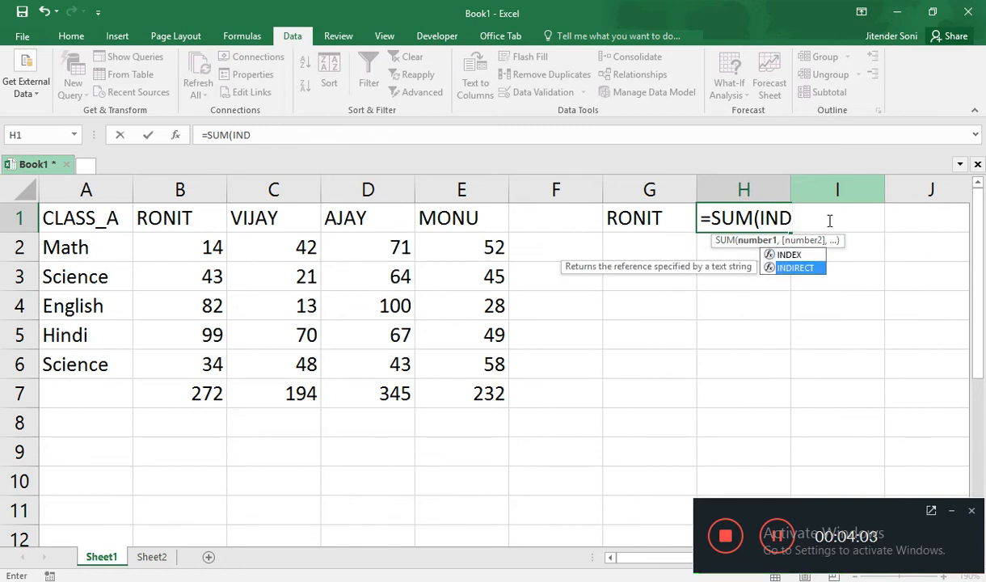
key(Tab)
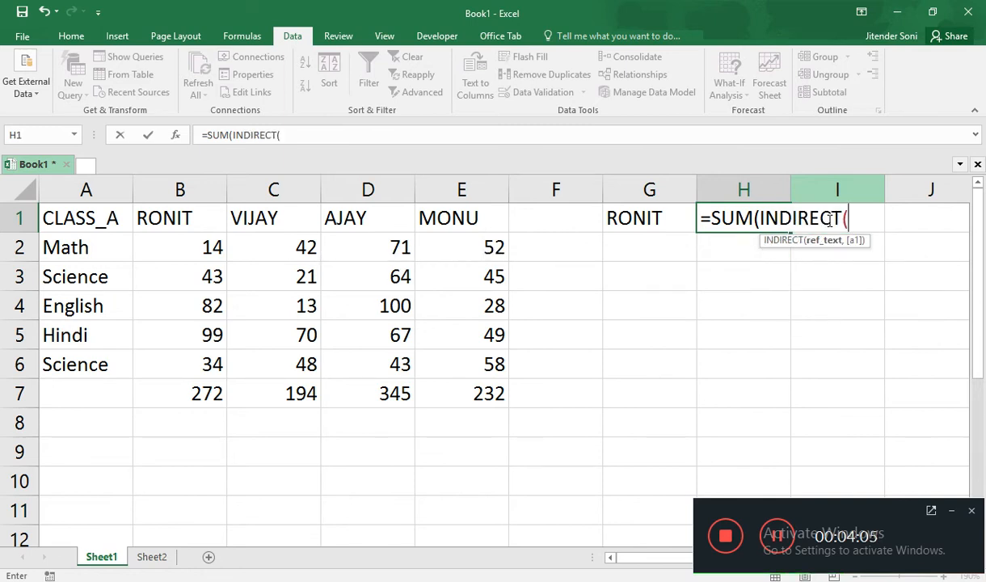
click(686, 220)
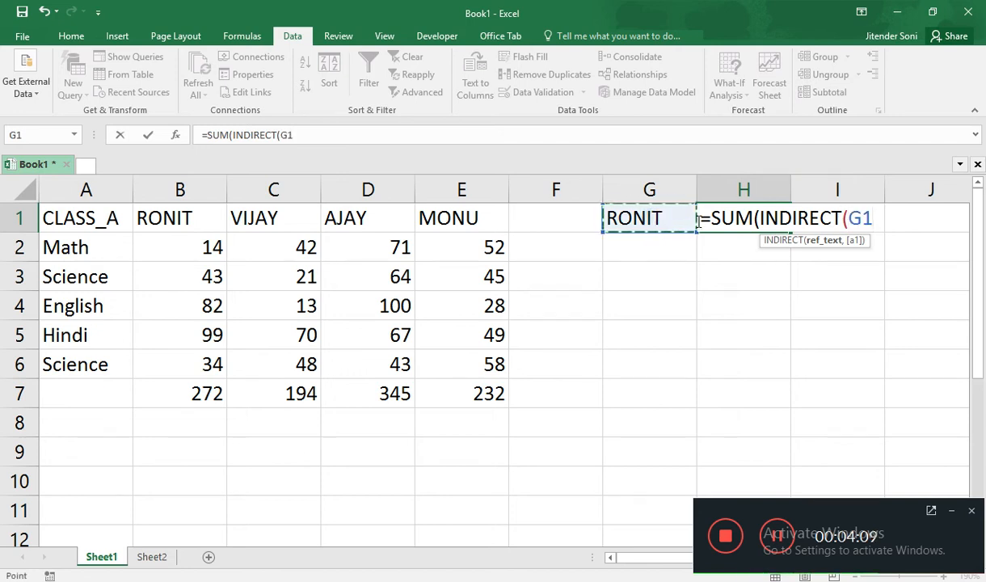
text())
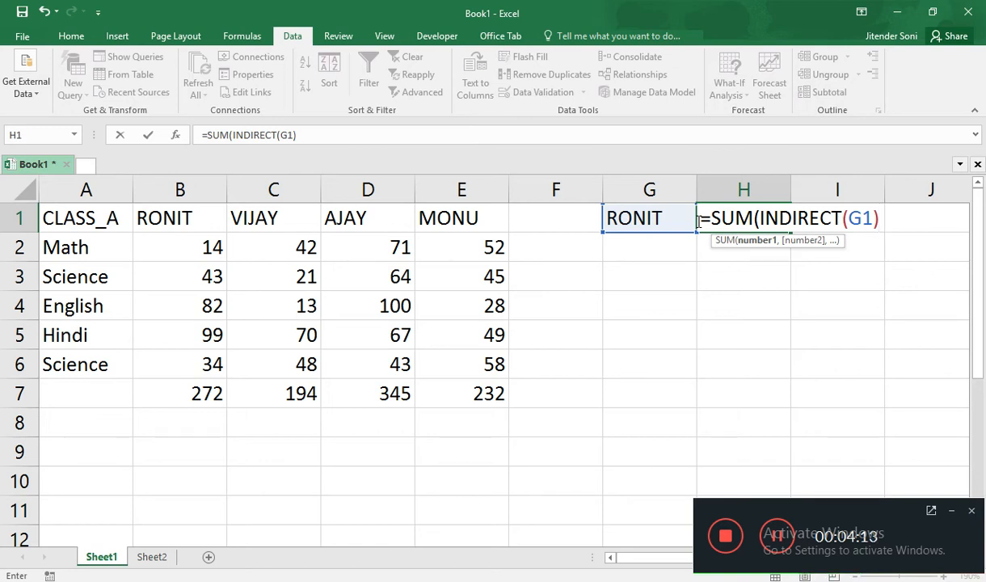
text())
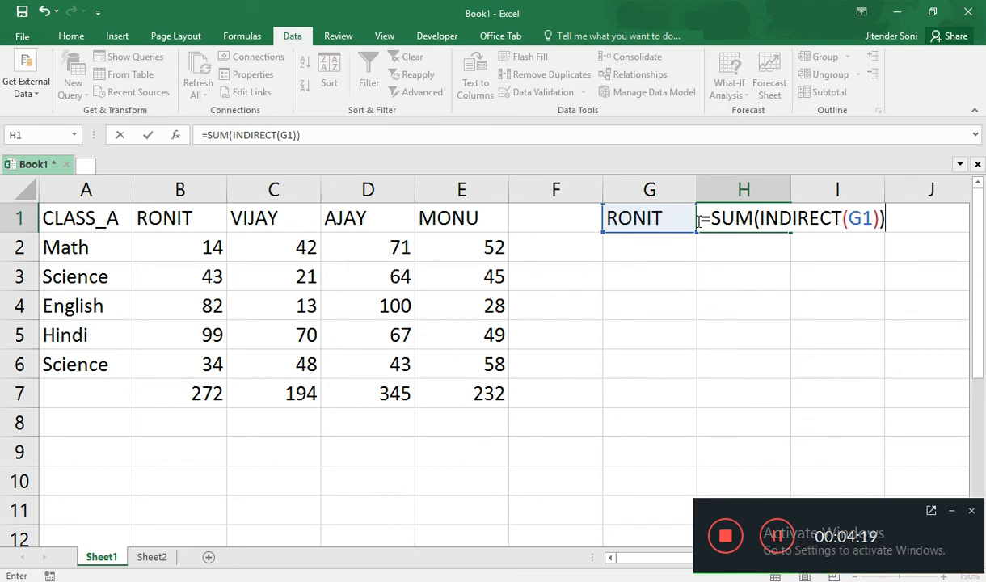
key(Return)
Choose the student name from C1 in G1's validation list and compare the result in H1 with the total in C7.
click(692, 221)
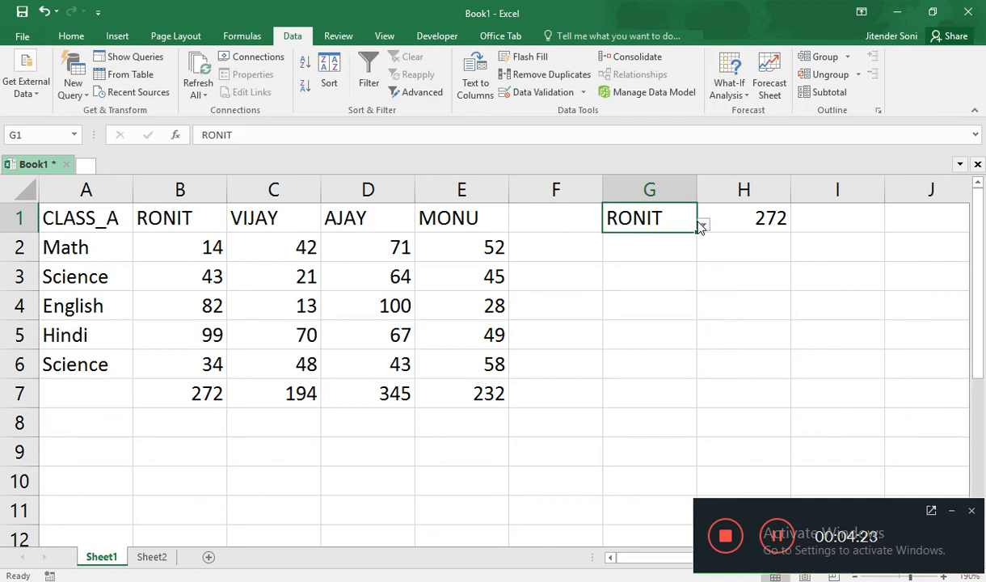
click(705, 226)
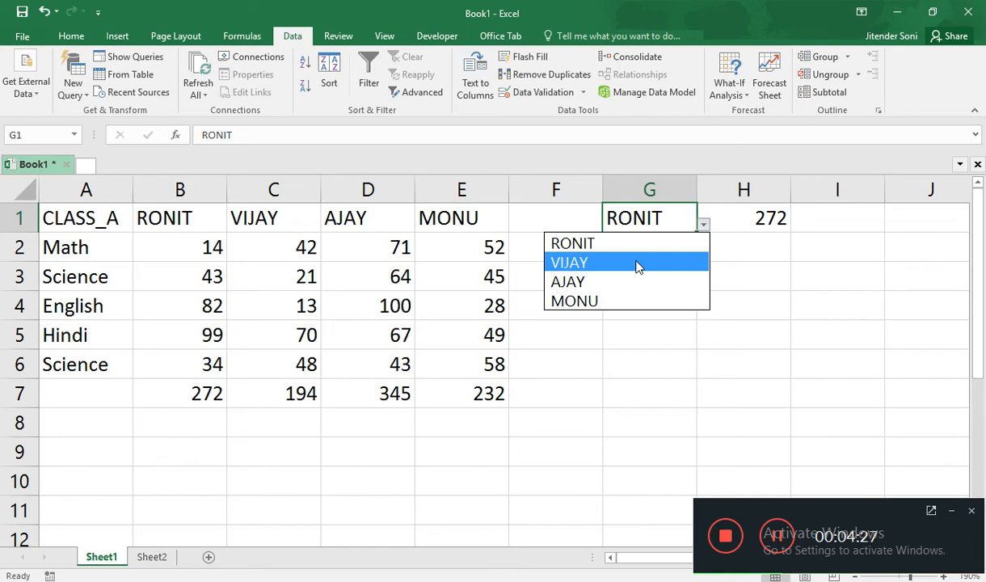
click(637, 265)
click(765, 220)
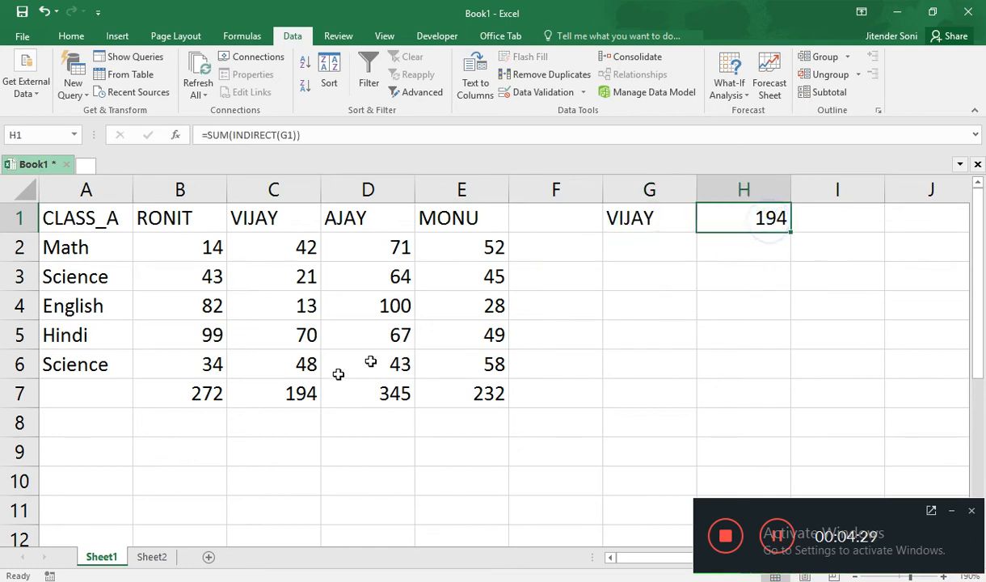
click(277, 393)
Switch G1's list selection to the student name from D1, and after that to the one from E1.
click(651, 218)
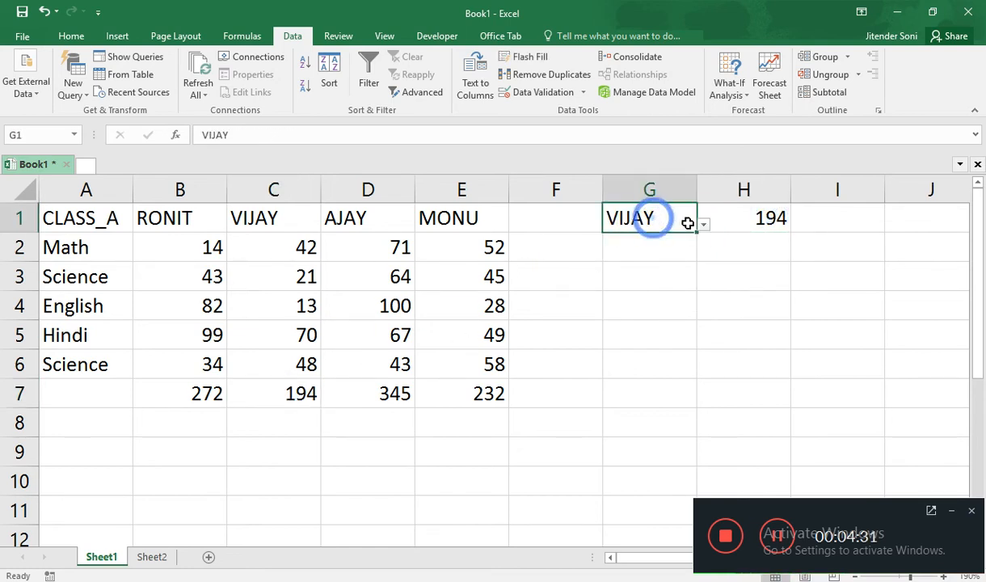
click(703, 228)
click(651, 283)
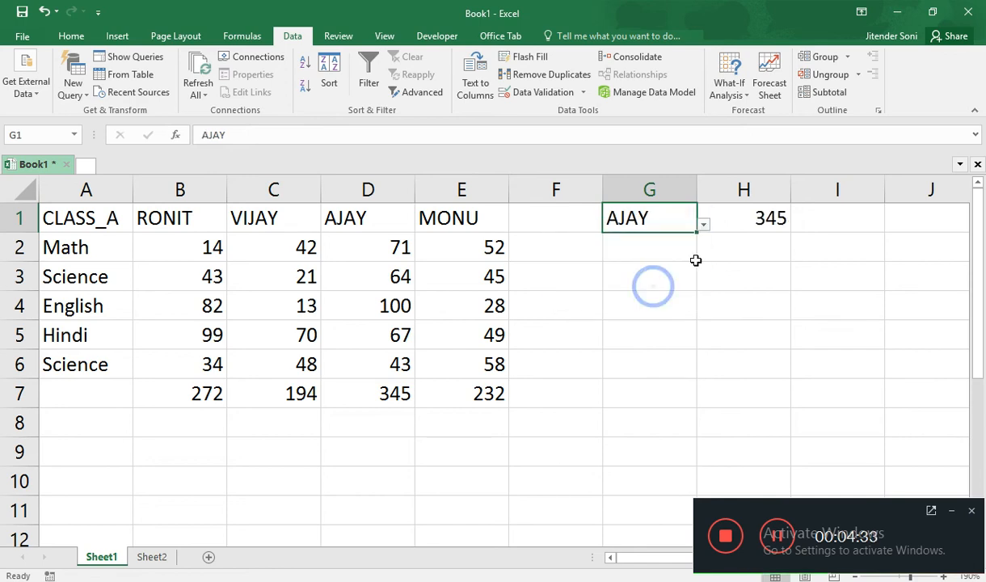
click(703, 226)
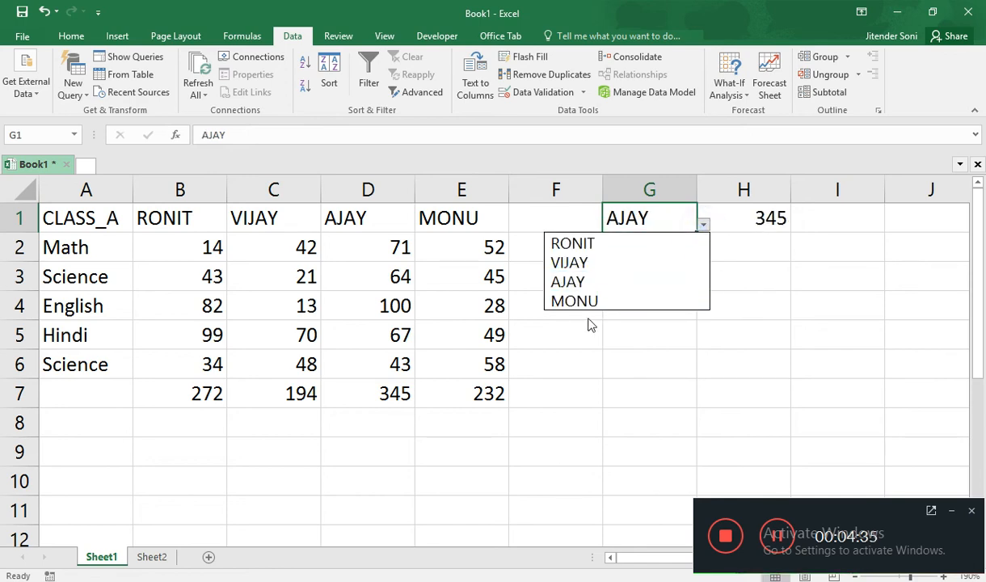
click(594, 303)
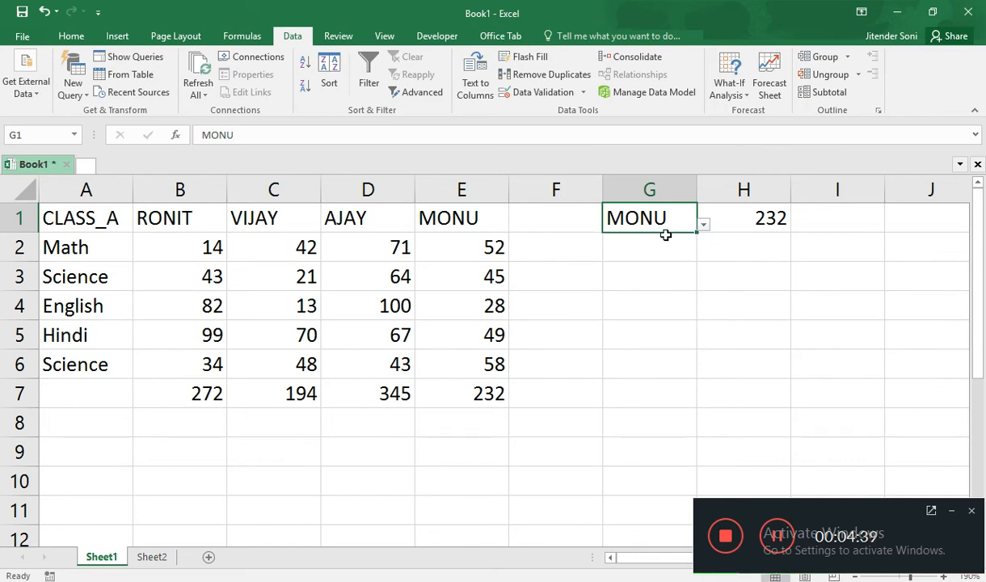
Replace SUM with AVERAGE in H1's formula so it reads =AVERAGE(INDIRECT(G1)).
click(744, 218)
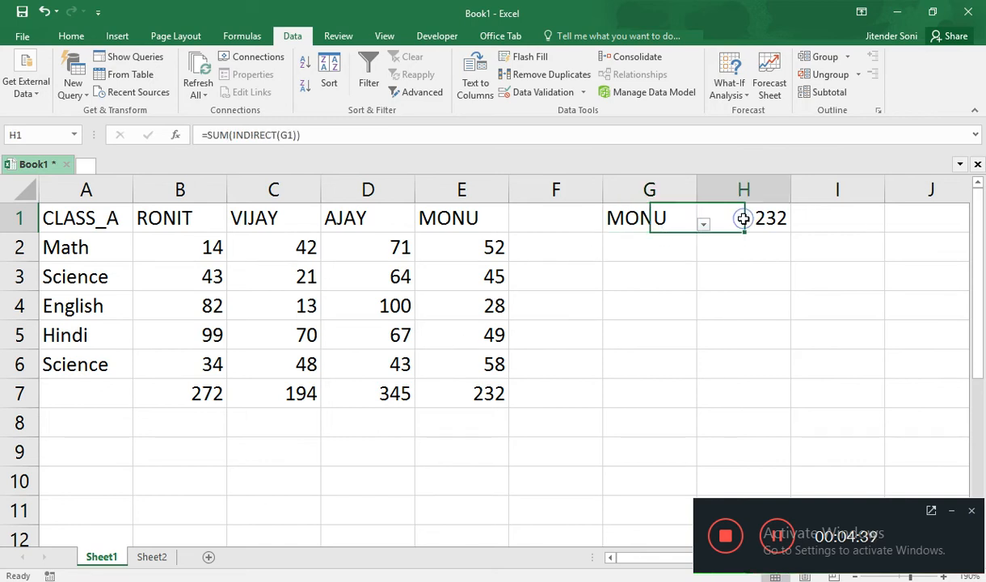
click(239, 135)
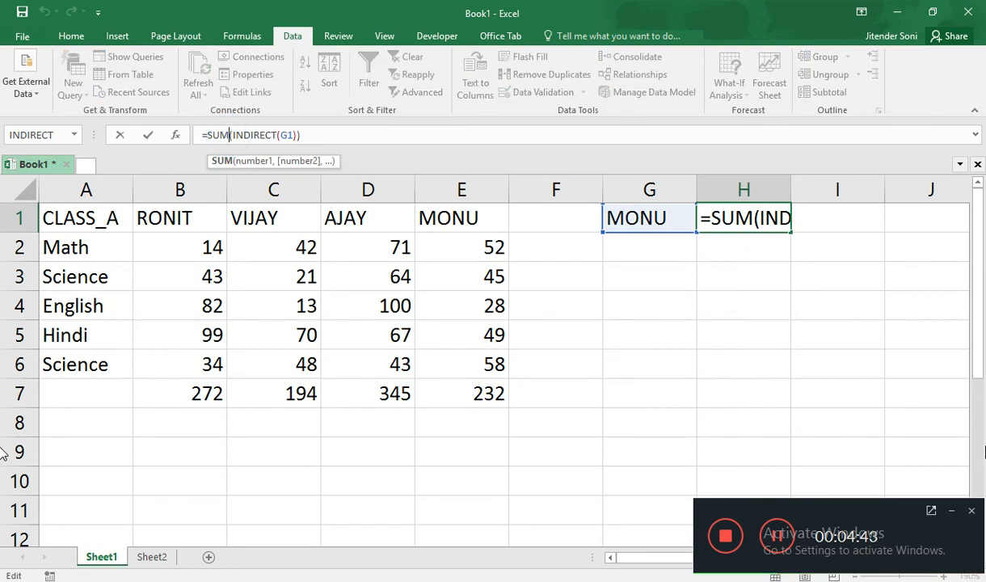
key(BackSpace)
key(BackSpace)
key(BackSpace)
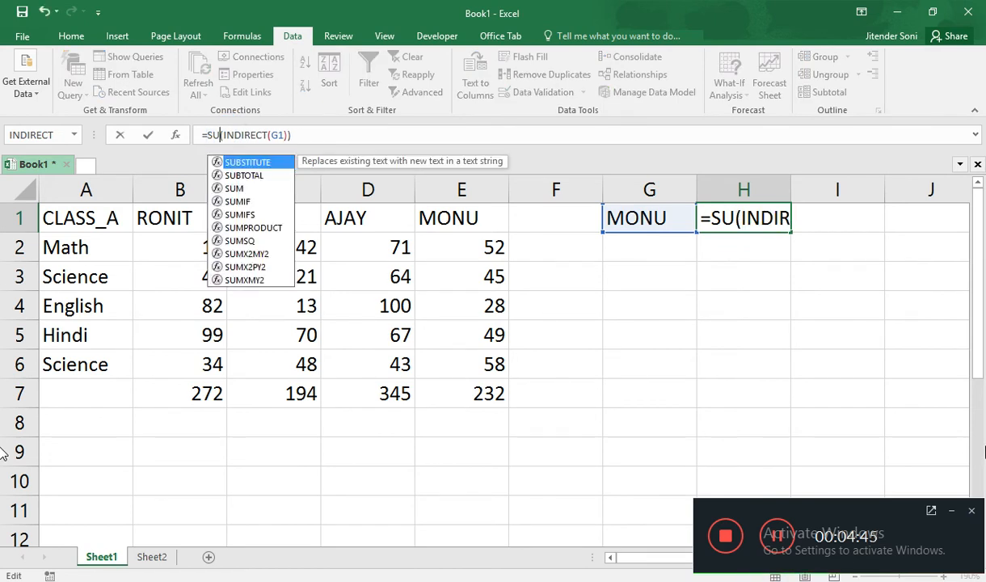
text(AV)
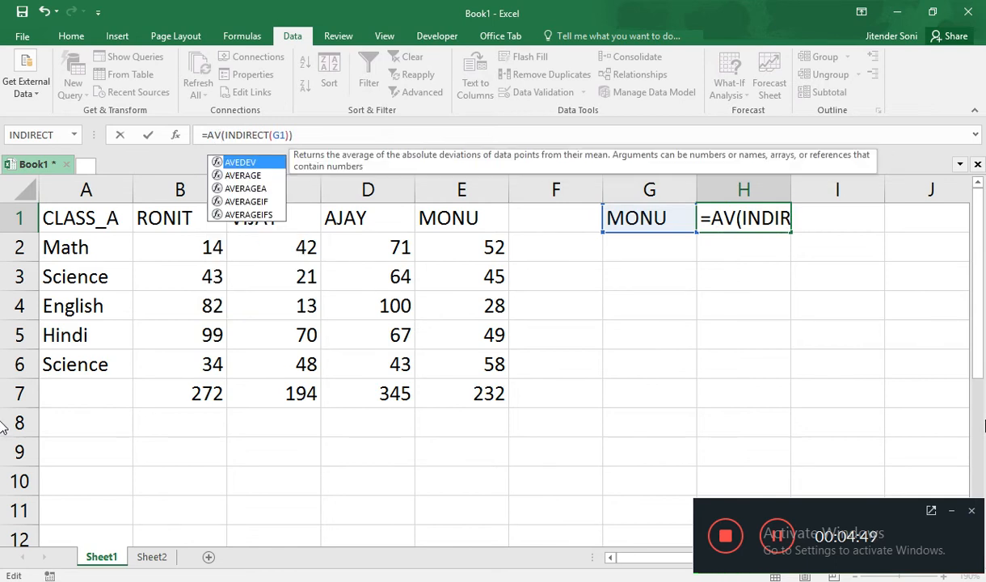
key(Down)
key(Tab)
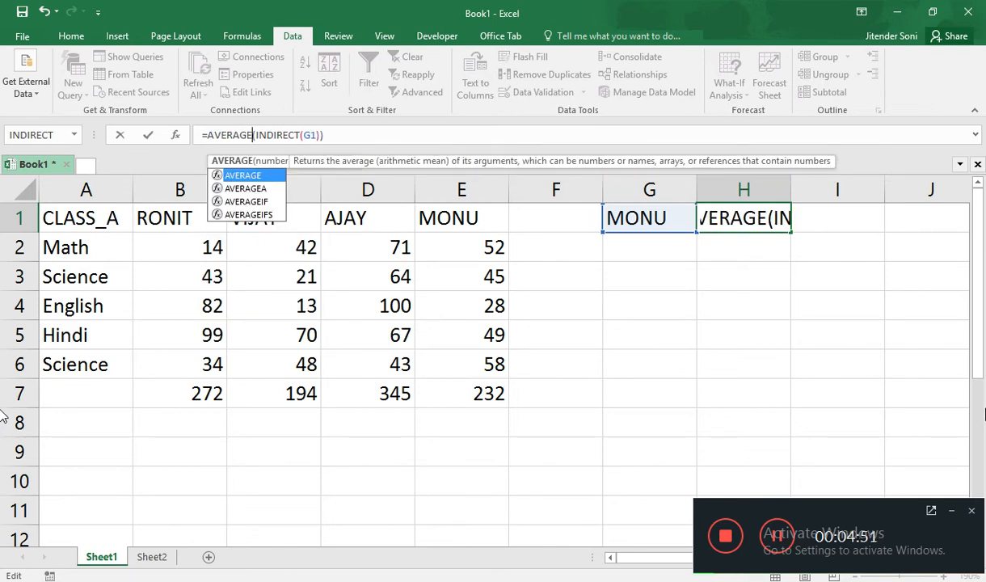
key(Right)
key(Right)
key(Right)
key(Right)
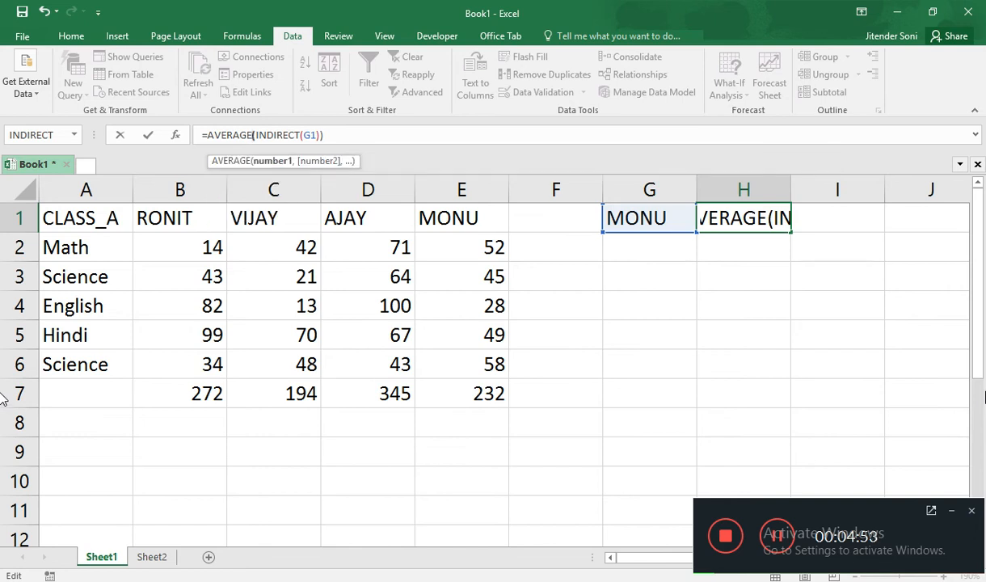
key(Return)
key(Up)
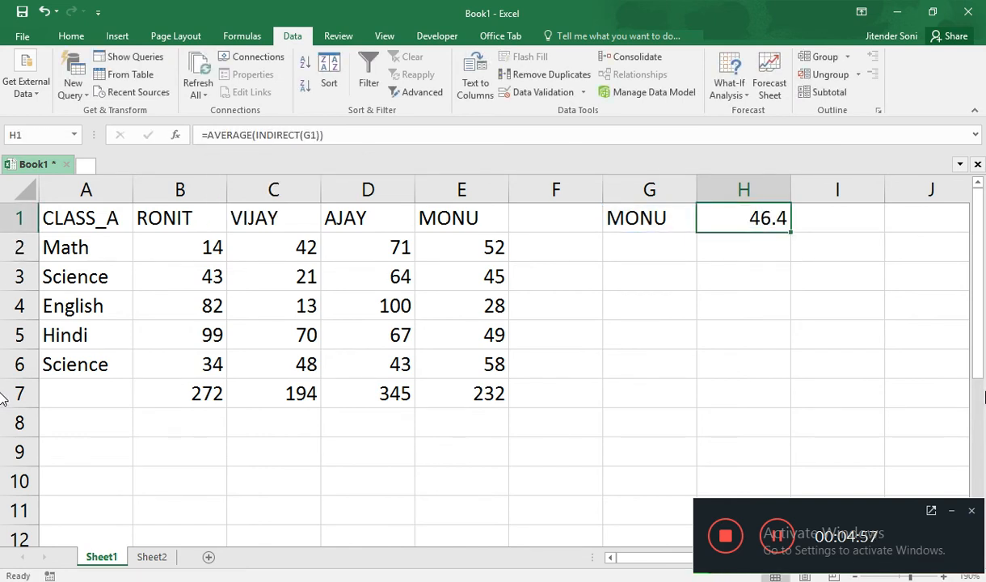
Choose the student name from B1 in G1's validation list.
key(Left)
key(Right)
key(Left)
key(alt+Down)
key(Up)
key(Up)
key(Up)
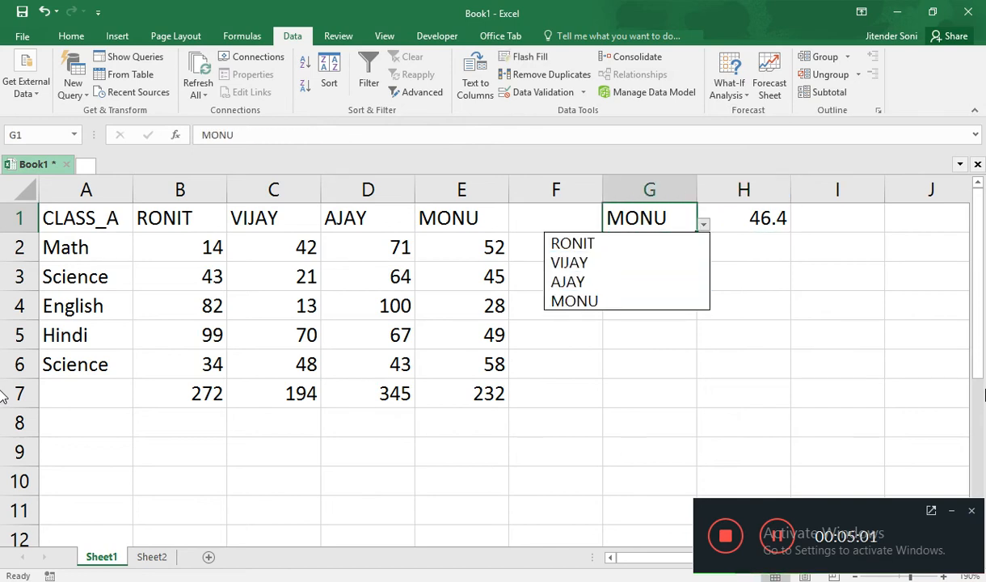
key(Return)
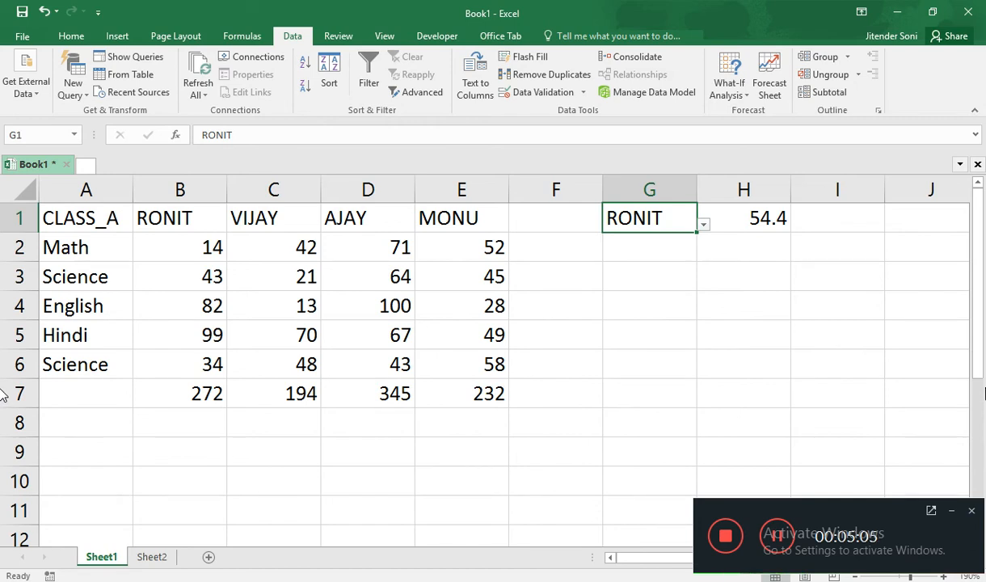
Enter the formula =B7/5 in B8 to check the first student's average.
key(Down)
key(Down)
key(Down)
key(Down)
key(Down)
key(Down)
key(Down)
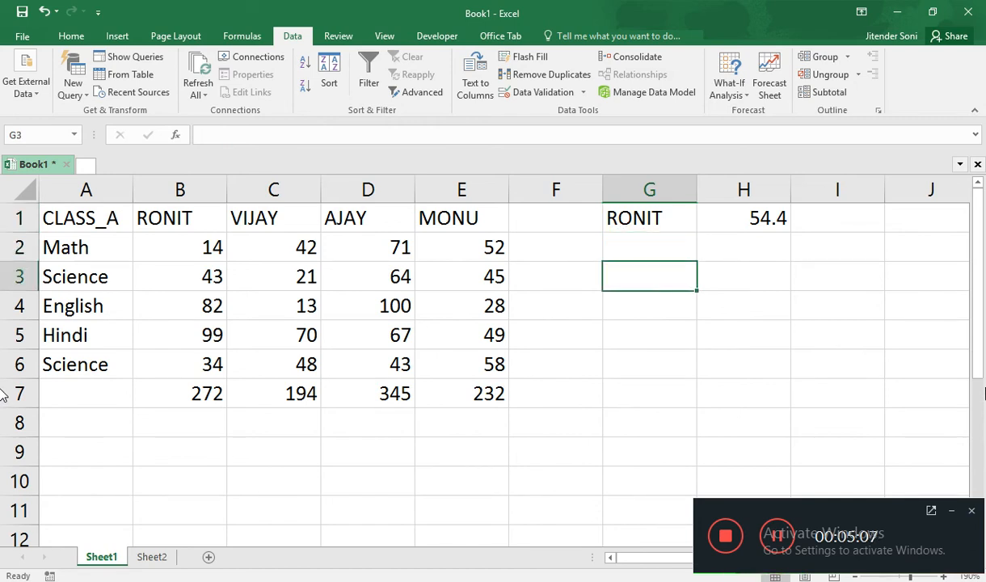
key(Left)
key(Left)
key(Left)
key(Left)
key(Left)
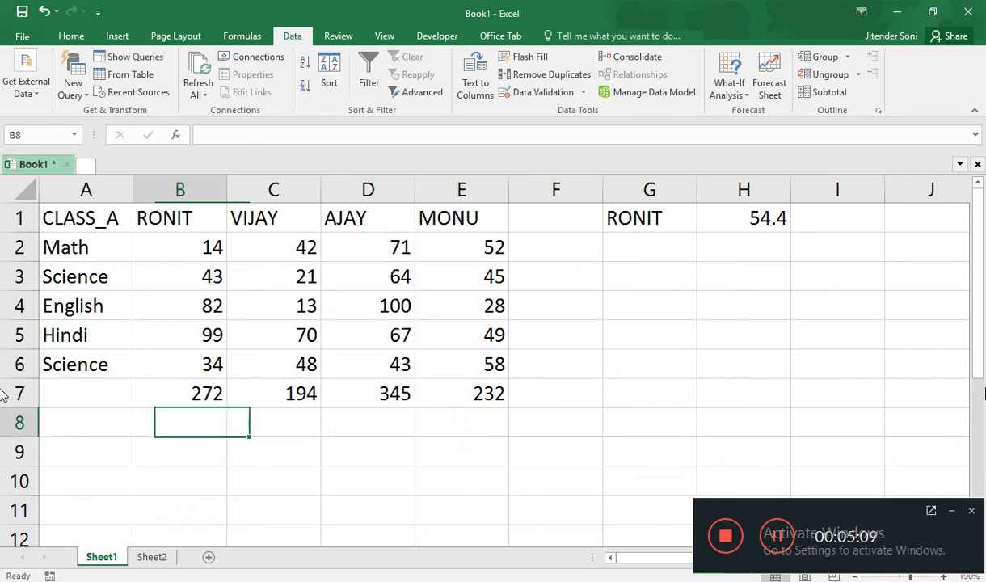
text(=)
key(Up)
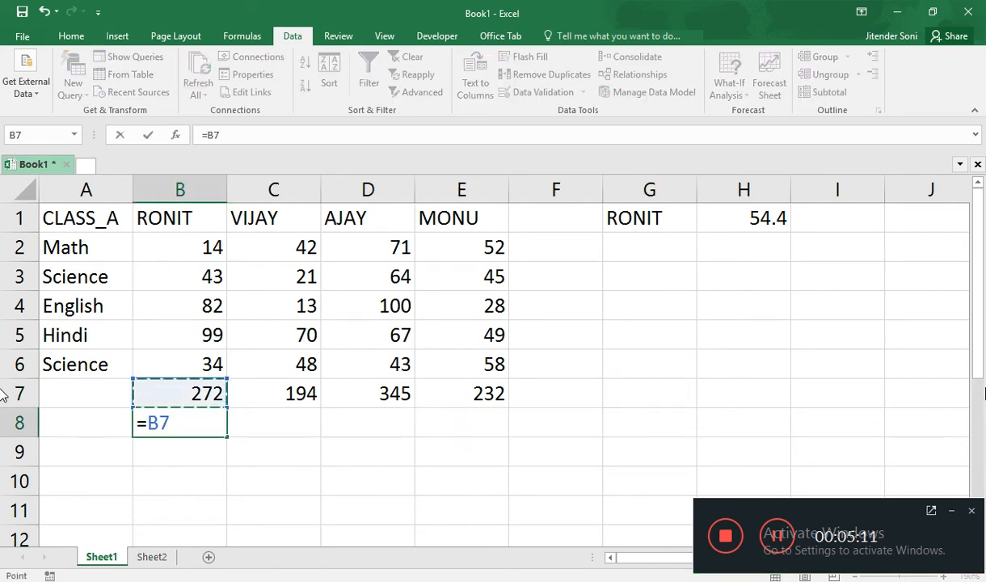
text(/)
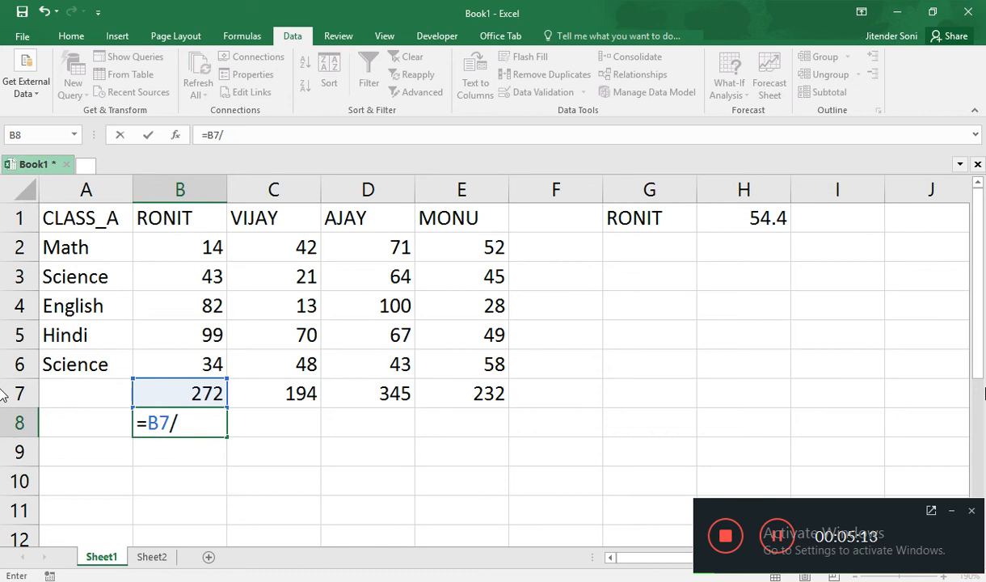
text(5)
key(ctrl+Return)
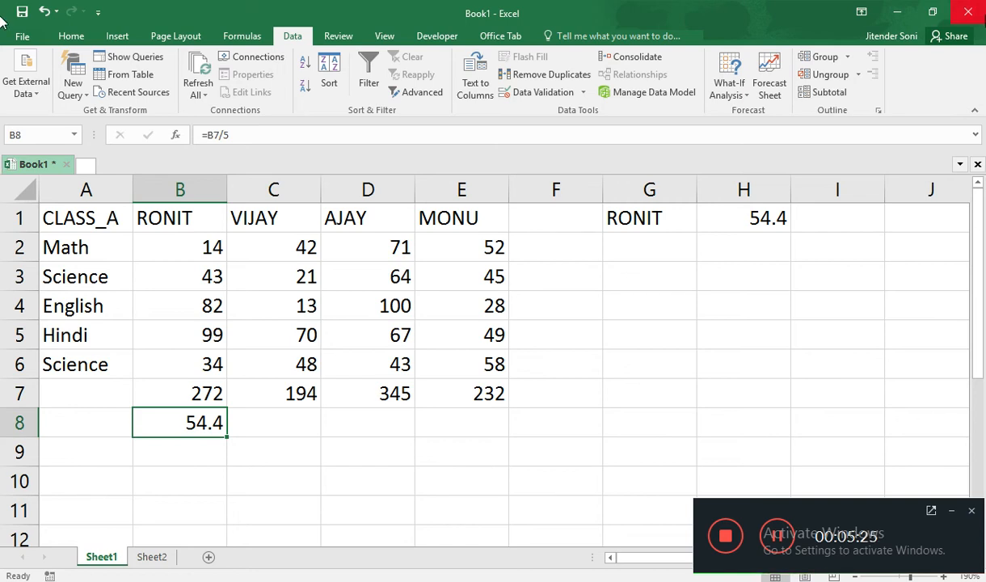
Examine the AVERAGE formula in H1 and the class and student headers in A1 through E1.
click(752, 220)
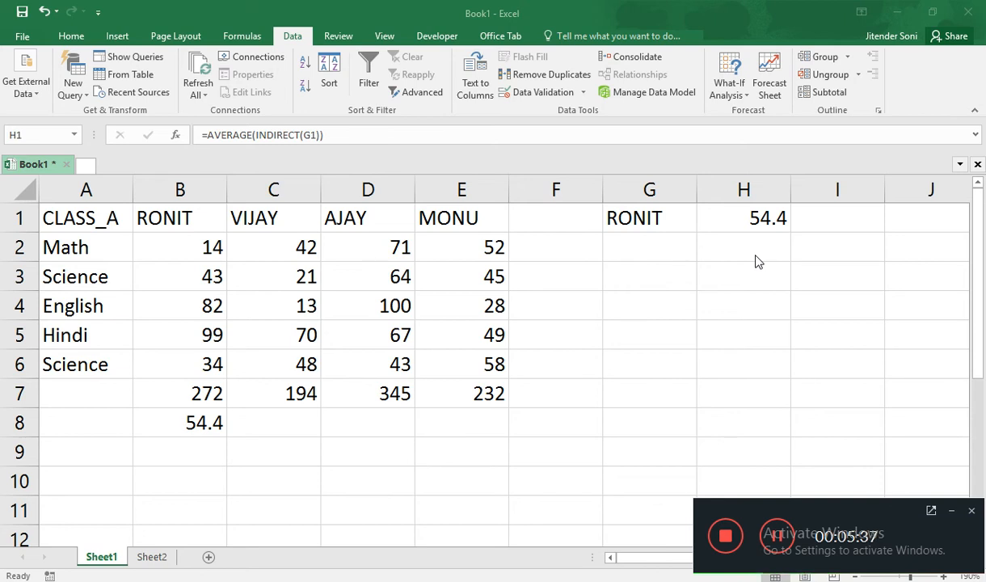
click(76, 215)
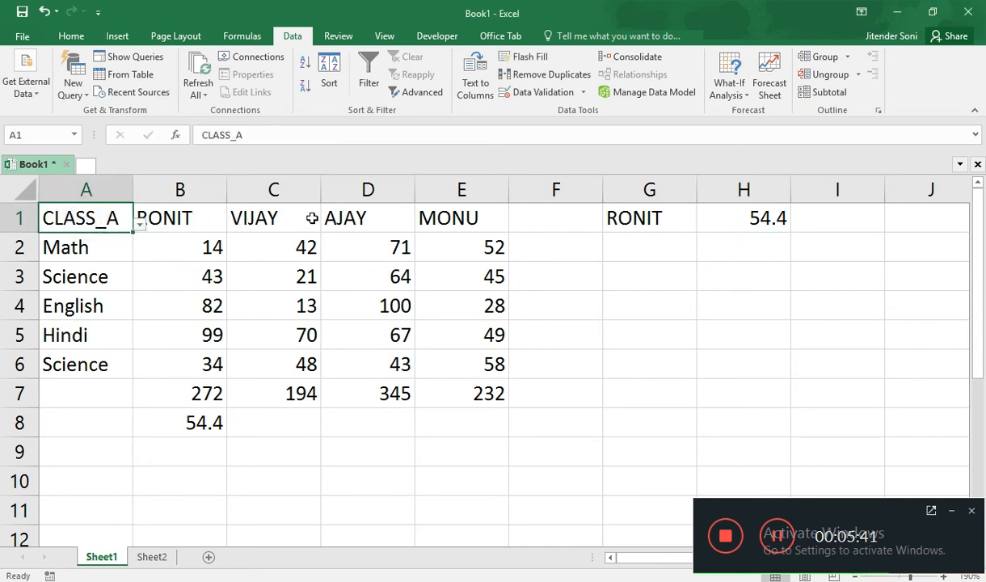
click(191, 217)
click(269, 217)
click(356, 211)
click(467, 217)
Set the class in A1 to CLASS_B and pick that class's first student in B1's dependent list.
click(121, 215)
click(140, 225)
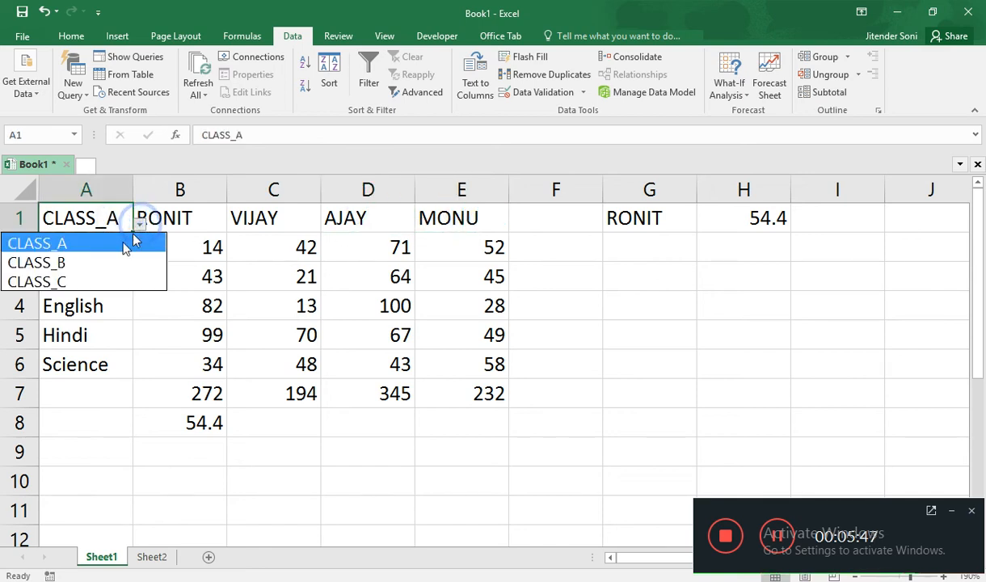
click(104, 265)
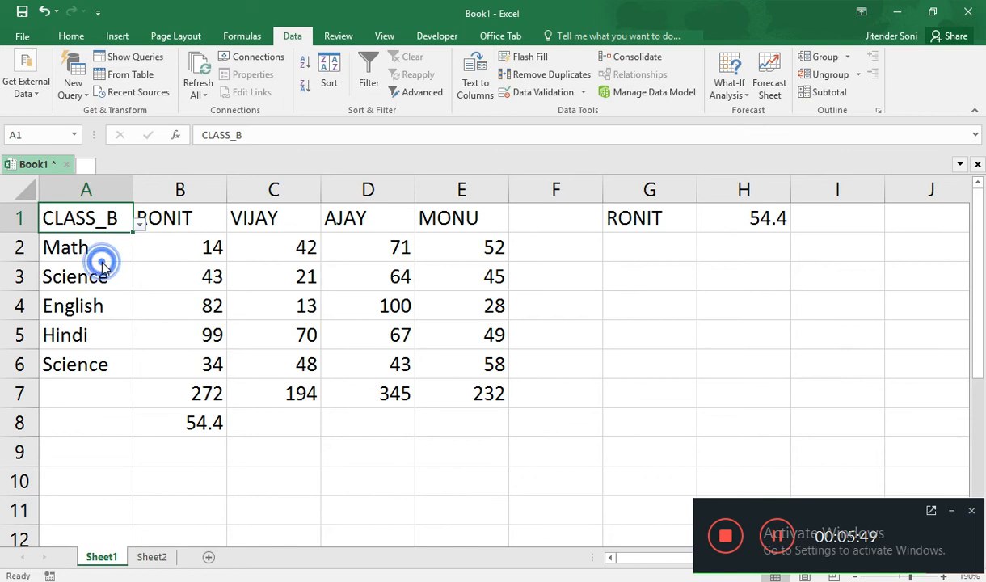
click(166, 225)
click(233, 226)
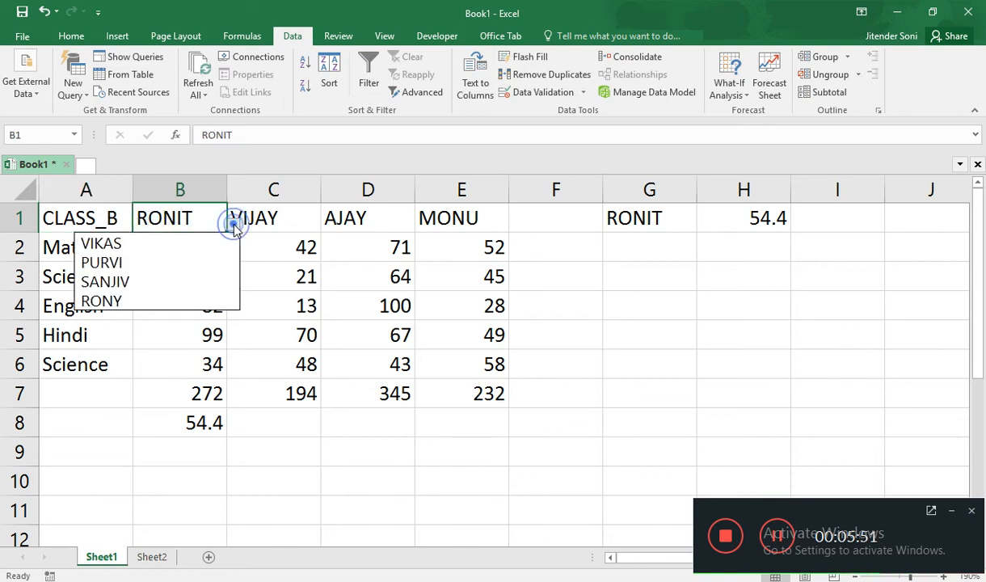
click(150, 229)
Pick CLASS_B's second, third and fourth students in the dependent lists of C1, D1 and E1.
click(278, 220)
click(326, 227)
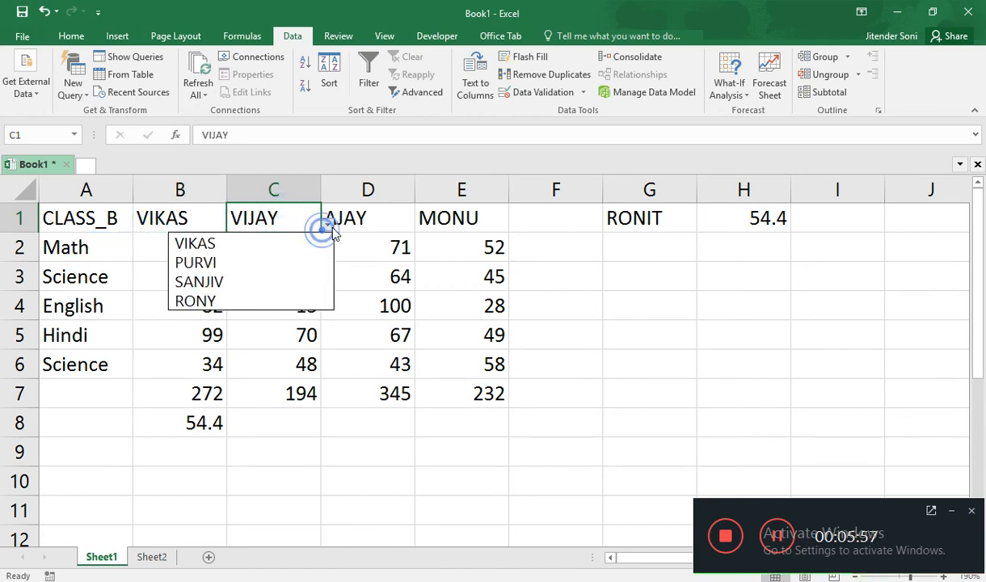
click(277, 267)
click(369, 220)
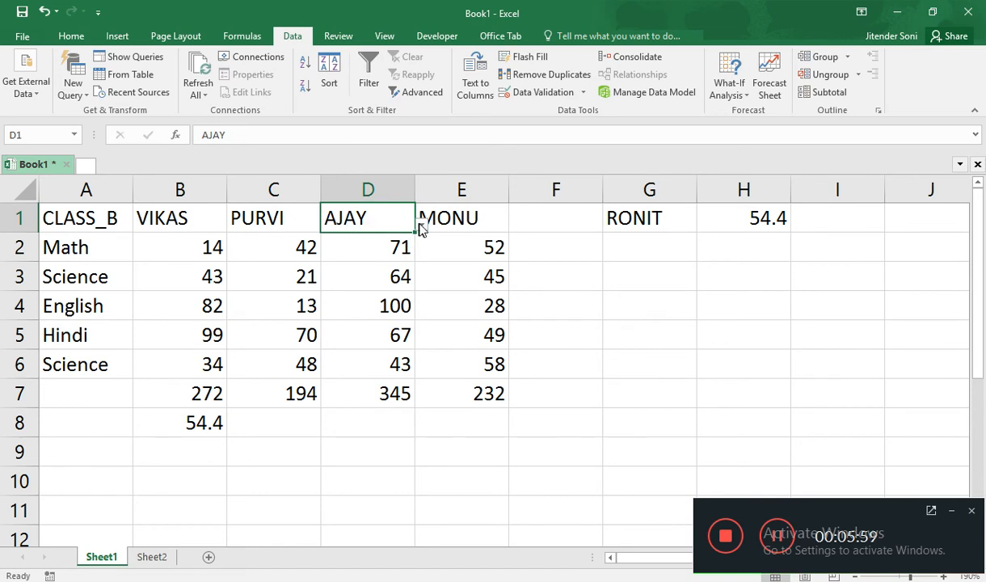
click(420, 224)
click(332, 283)
click(449, 225)
click(515, 225)
click(465, 298)
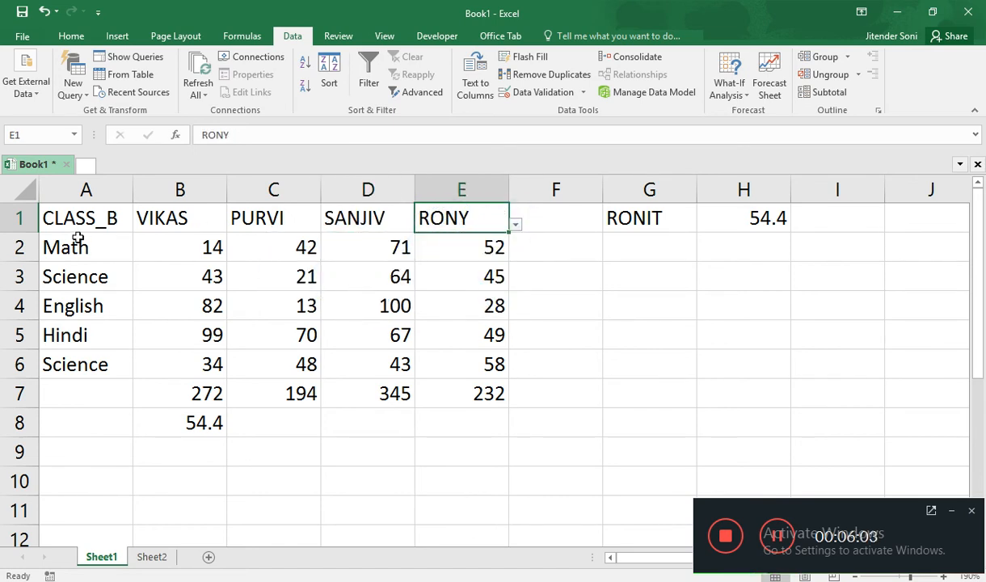
Set the class in A1 to CLASS_C and pick that class's fourth student in B1's dependent list.
click(94, 218)
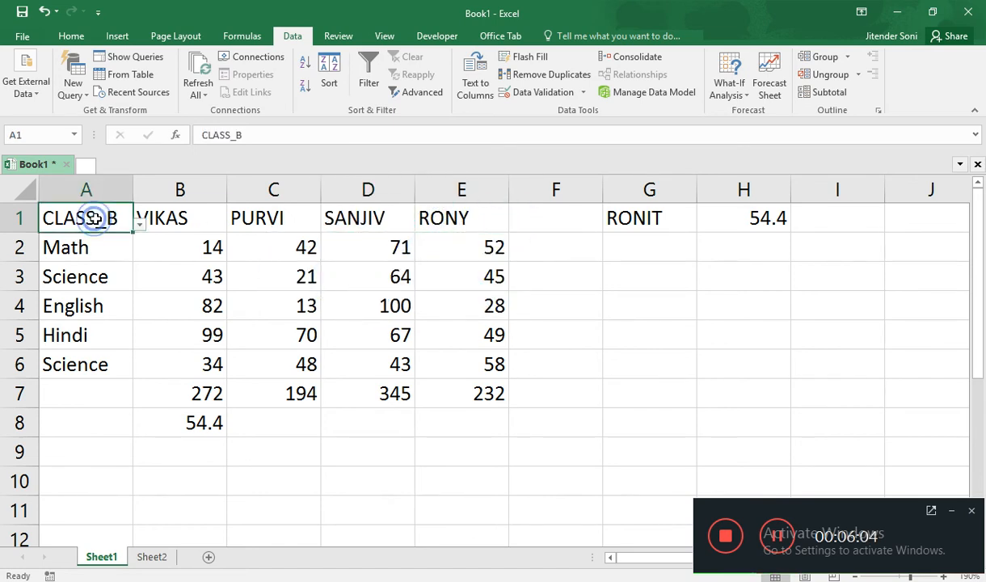
click(140, 225)
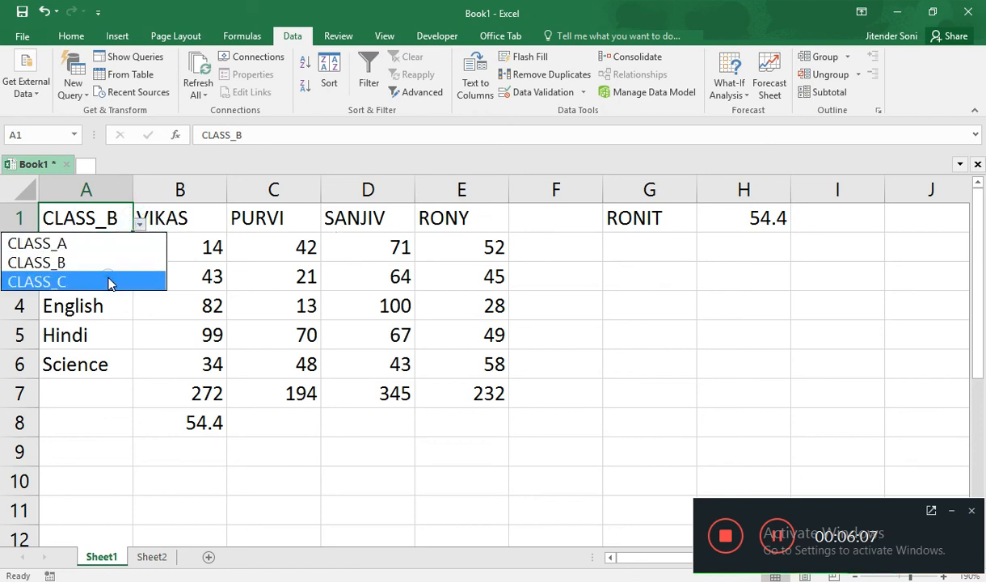
click(109, 281)
click(193, 215)
click(234, 226)
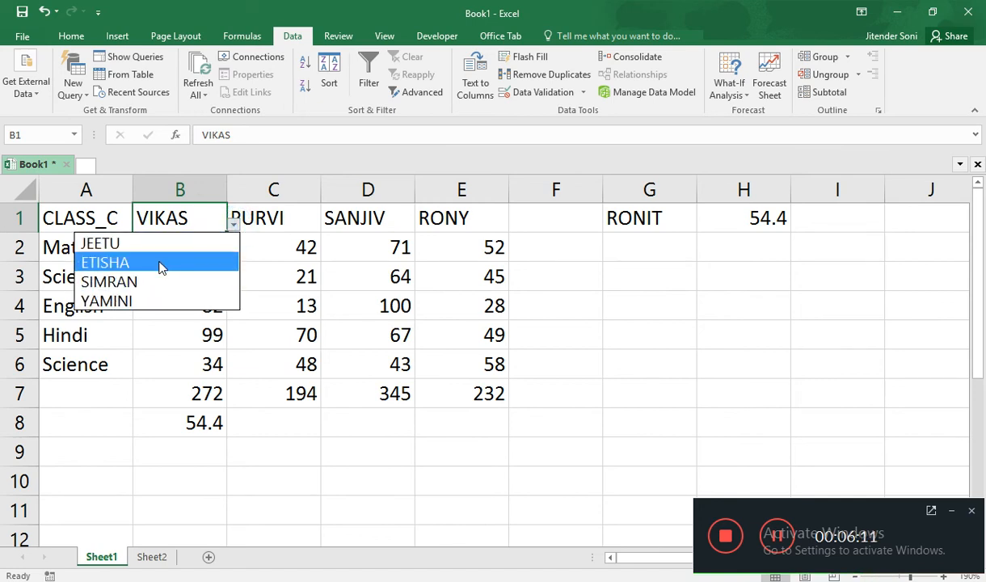
click(164, 301)
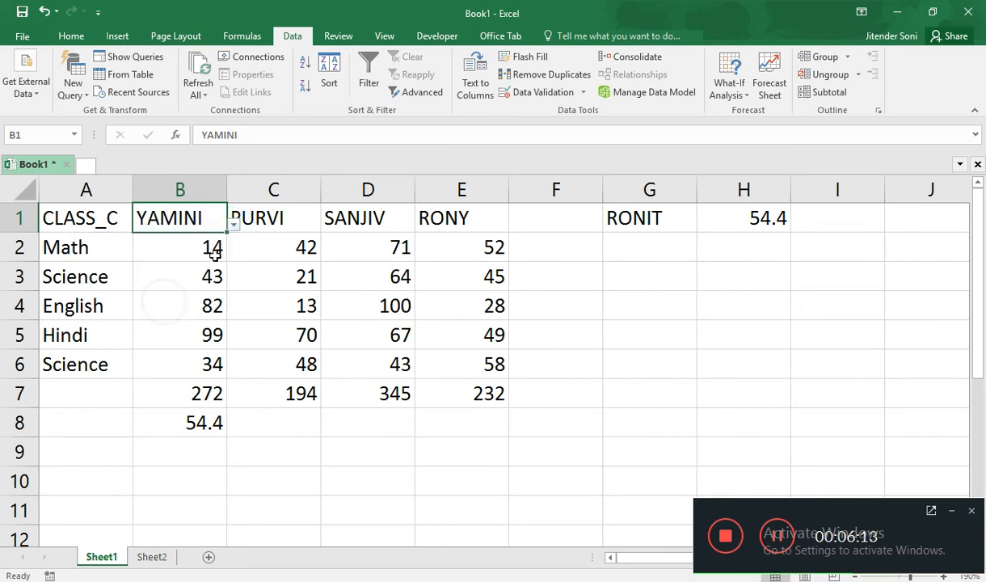
Pick CLASS_C's third, second and first students in the dependent lists of C1, D1 and E1.
click(267, 220)
click(320, 226)
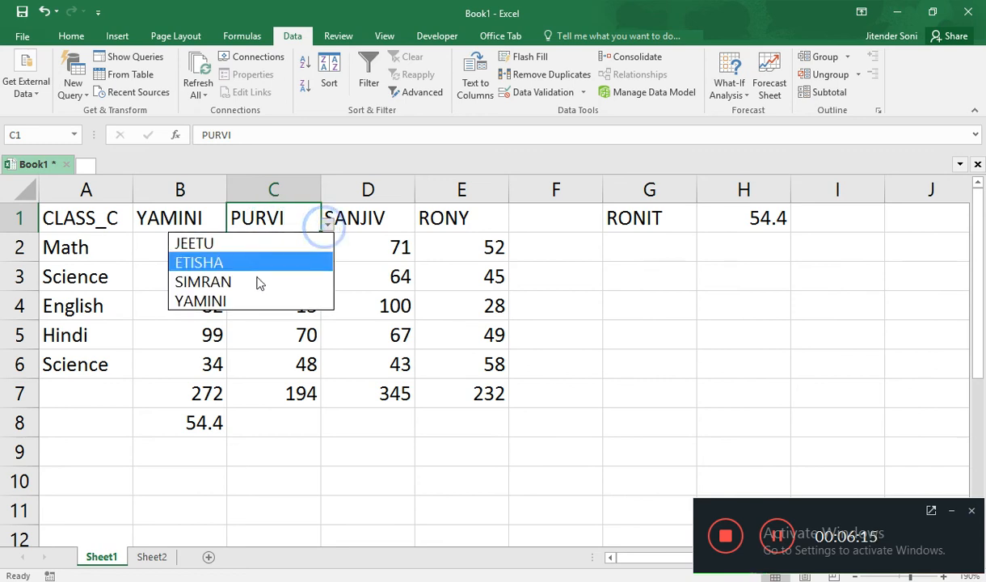
click(258, 282)
click(360, 219)
click(421, 225)
click(366, 261)
click(440, 218)
click(516, 224)
click(451, 249)
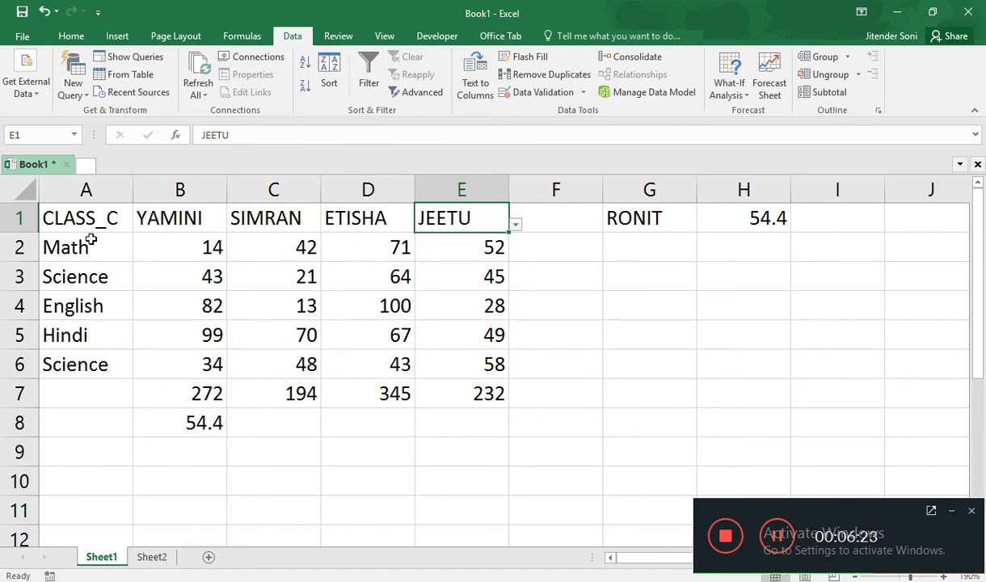
Examine the student lists under CLASS_A, CLASS_B and CLASS_C on Sheet2.
click(152, 557)
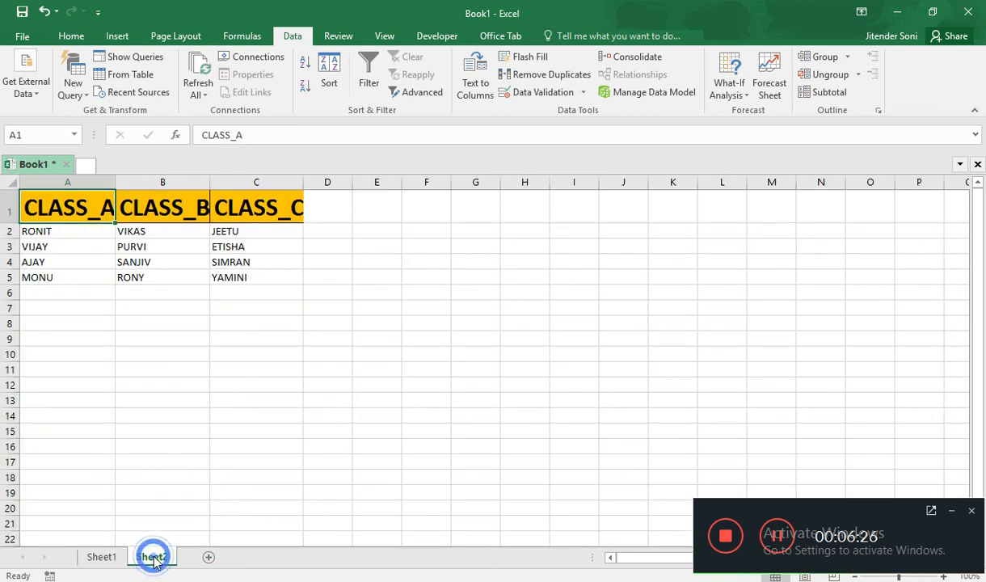
click(78, 237)
click(74, 249)
click(75, 263)
click(75, 291)
click(144, 202)
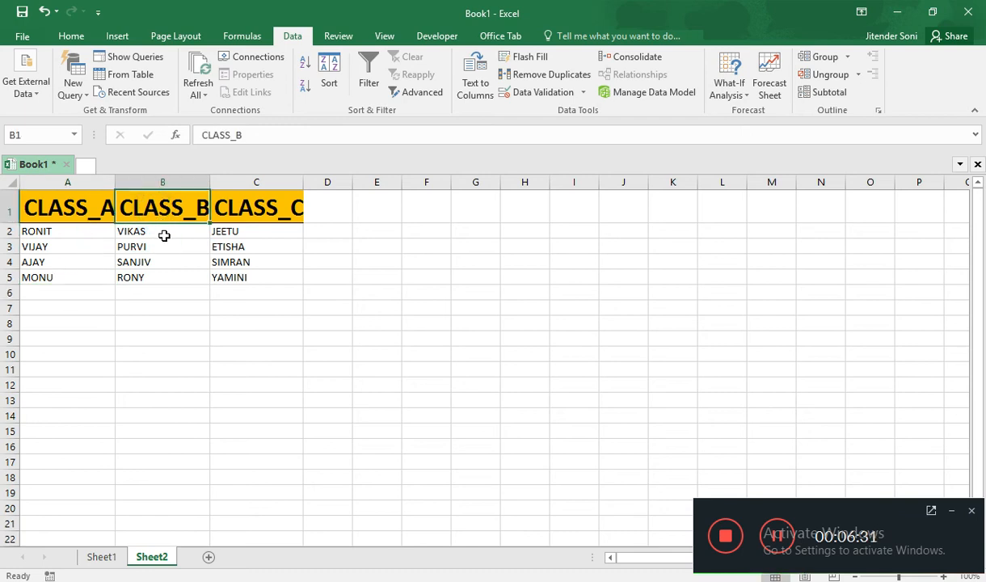
click(165, 236)
click(165, 275)
click(267, 211)
click(264, 244)
click(267, 264)
Add a List data validation to G1 on Sheet2 with the class headers A1:C1 as its source.
click(492, 202)
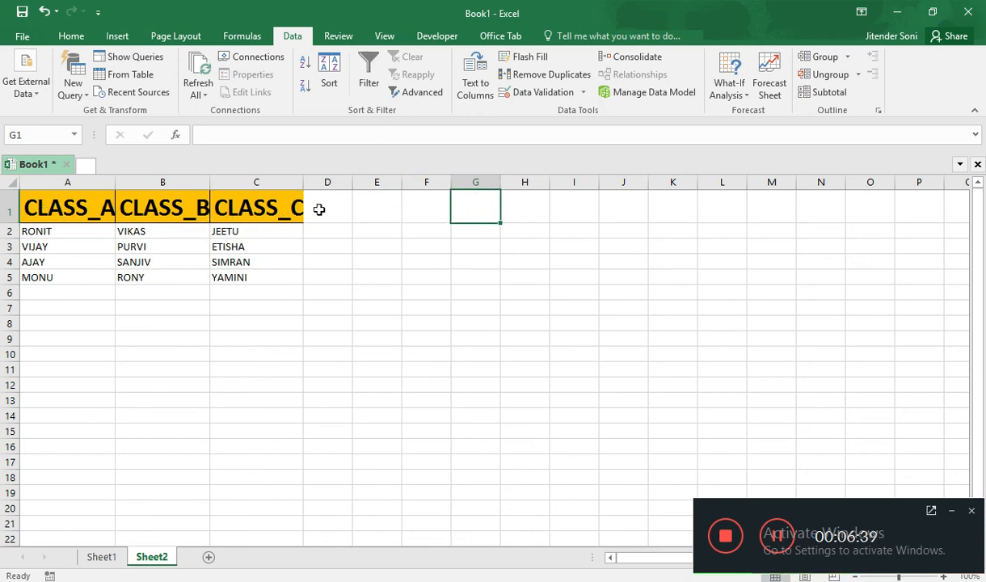
click(555, 97)
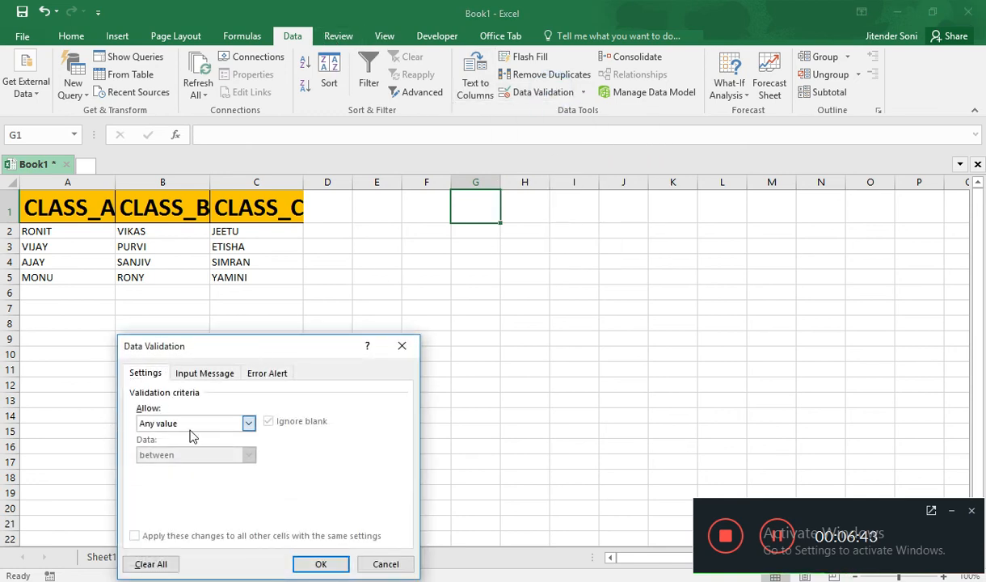
click(193, 423)
click(181, 468)
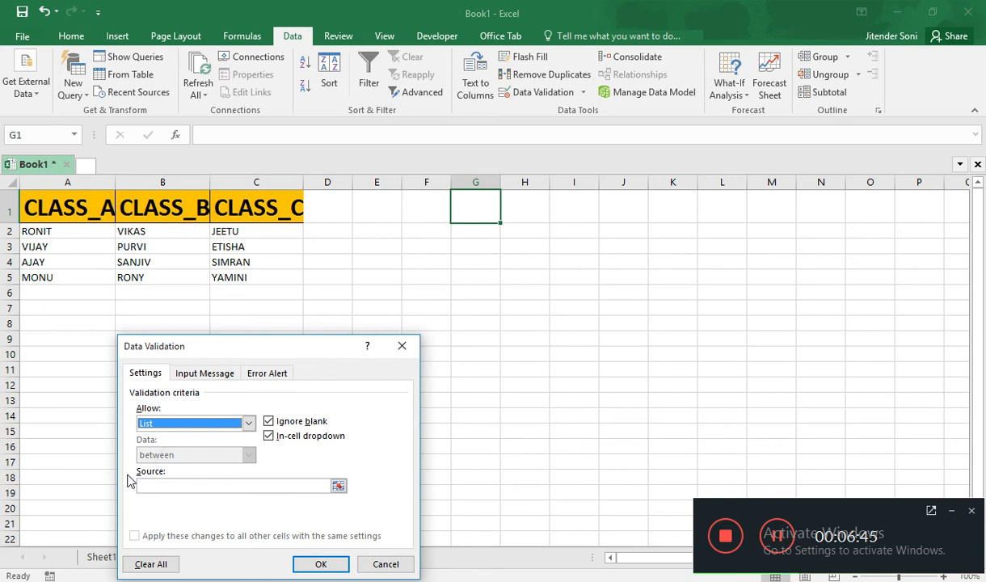
click(161, 486)
drag(75, 202, 256, 207)
click(323, 564)
Try CLASS_A and CLASS_B in the validation list of G1 on Sheet2, ending with CLASS_C selected.
click(506, 217)
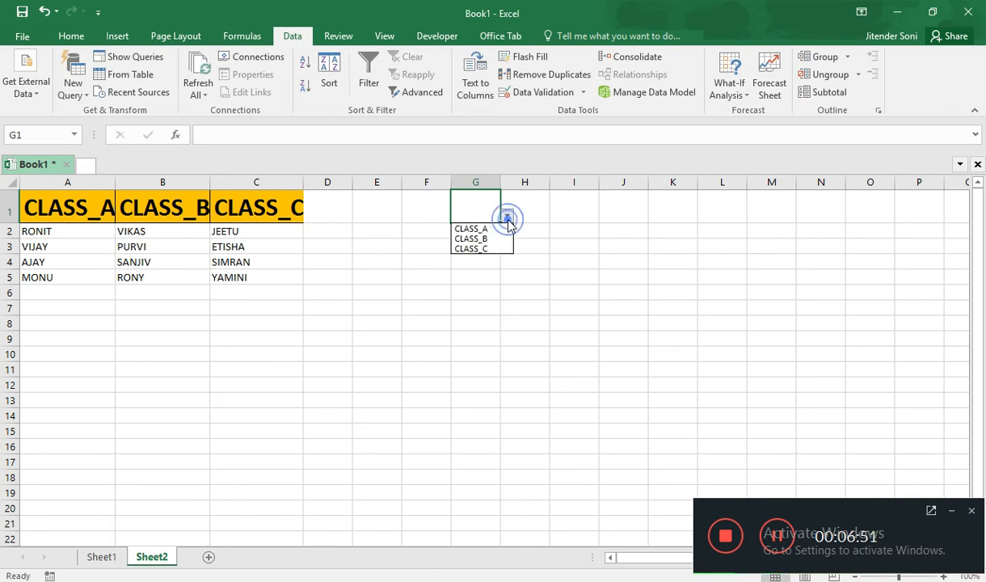
click(494, 227)
click(511, 218)
click(477, 217)
click(507, 213)
click(485, 239)
click(506, 214)
click(485, 249)
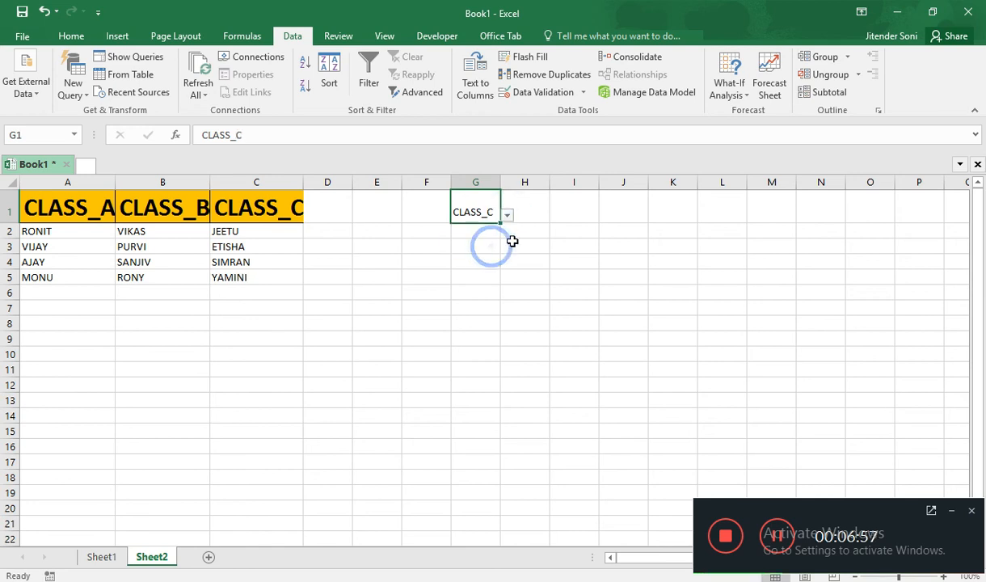
Add a List data validation to H1 on Sheet2 with =INDIRECT($G$1) as its source.
click(511, 208)
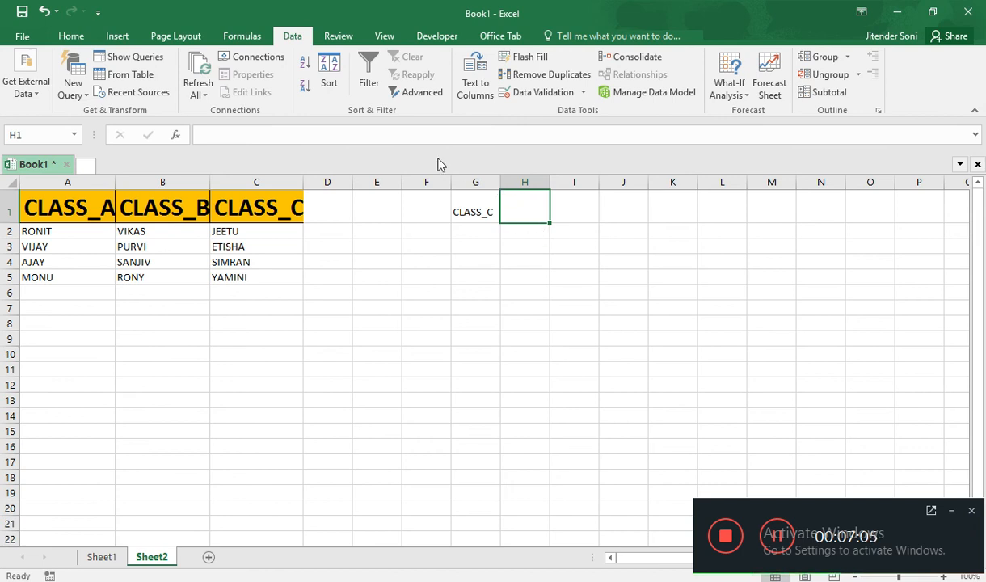
click(563, 95)
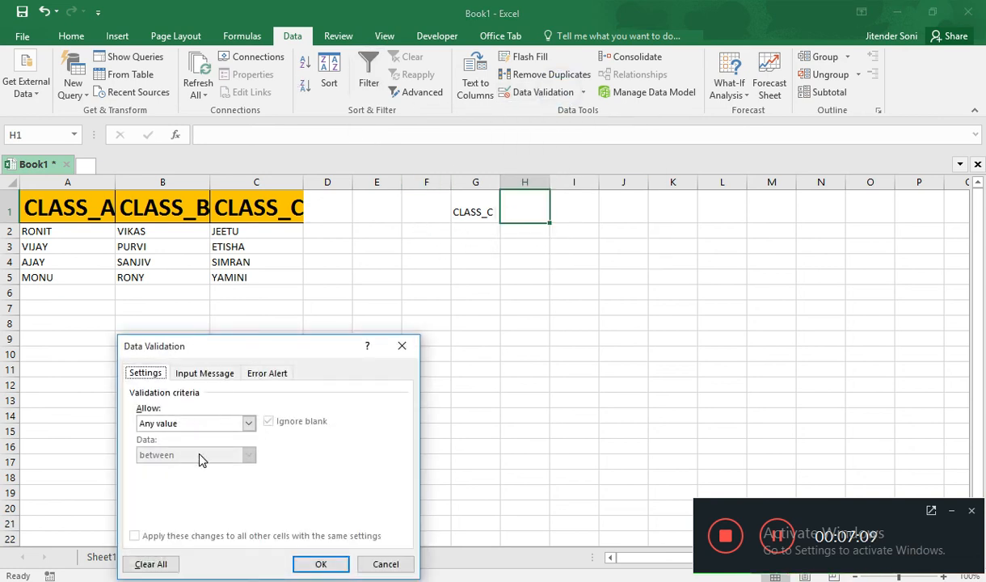
click(227, 423)
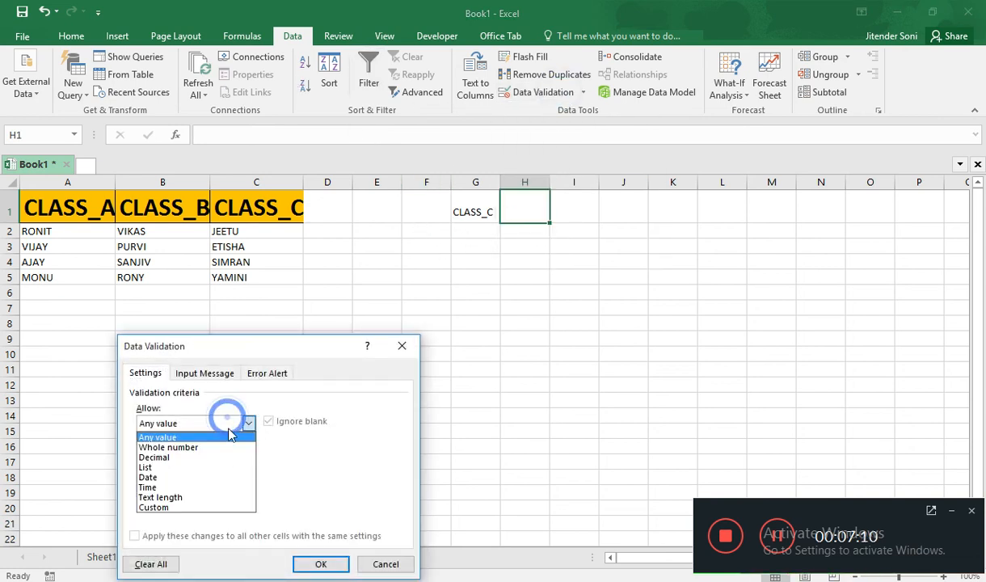
click(219, 467)
click(238, 485)
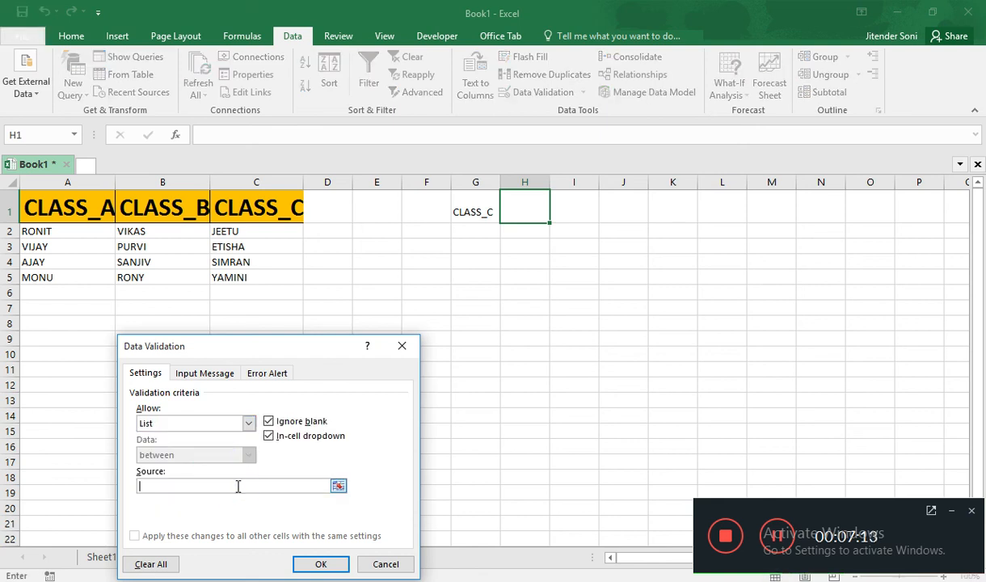
text(=INDIRECT)
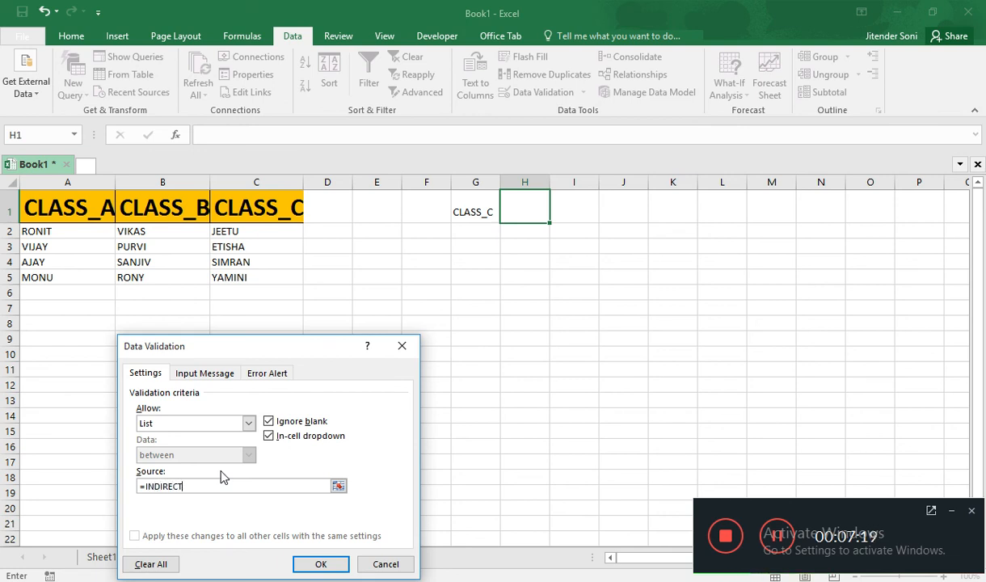
text(()
click(482, 212)
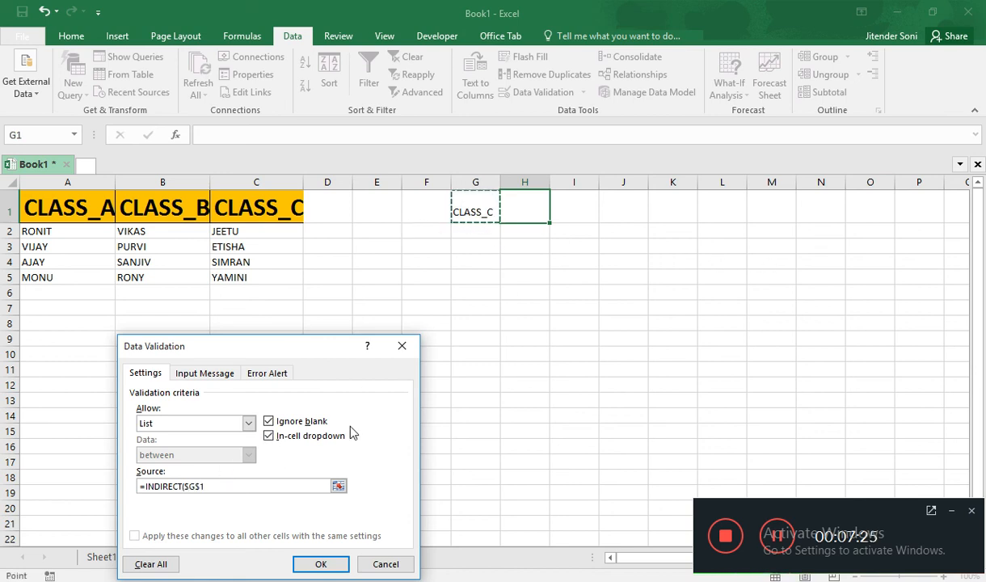
text())
click(321, 564)
Select CLASS_A in the validation list of G1 and pick that class's fourth student in the dependent list of H1.
click(483, 212)
click(519, 212)
click(474, 211)
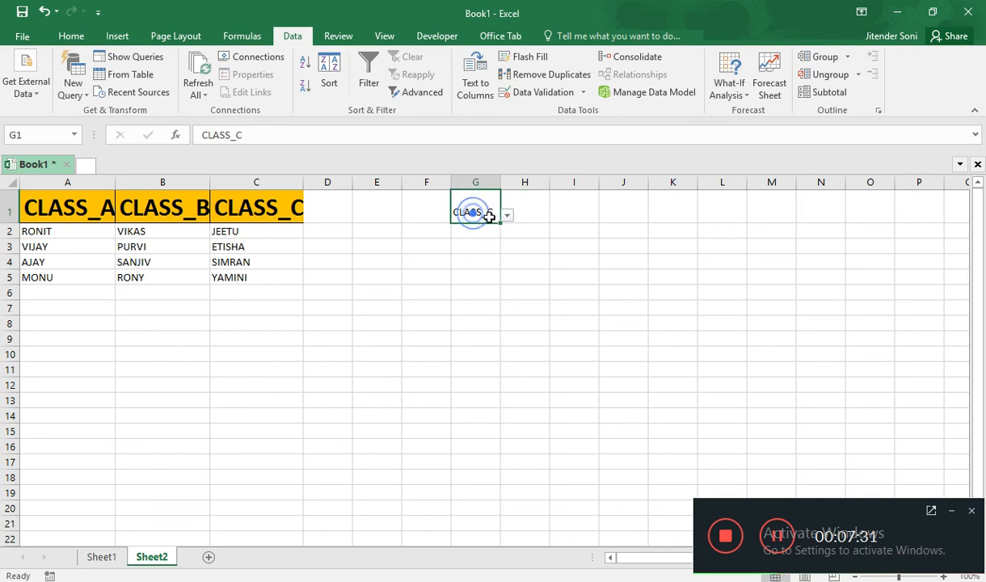
click(507, 215)
click(497, 227)
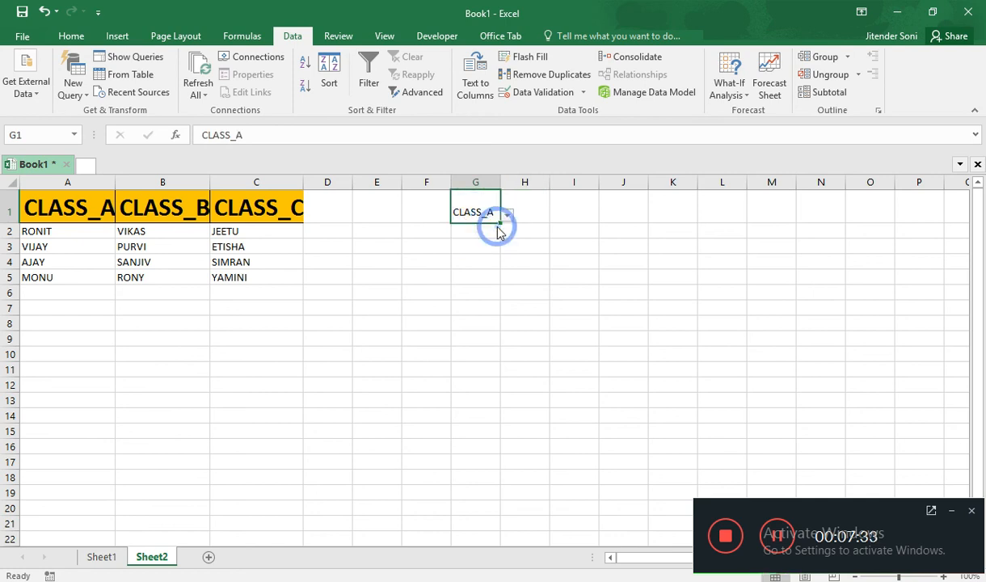
click(522, 217)
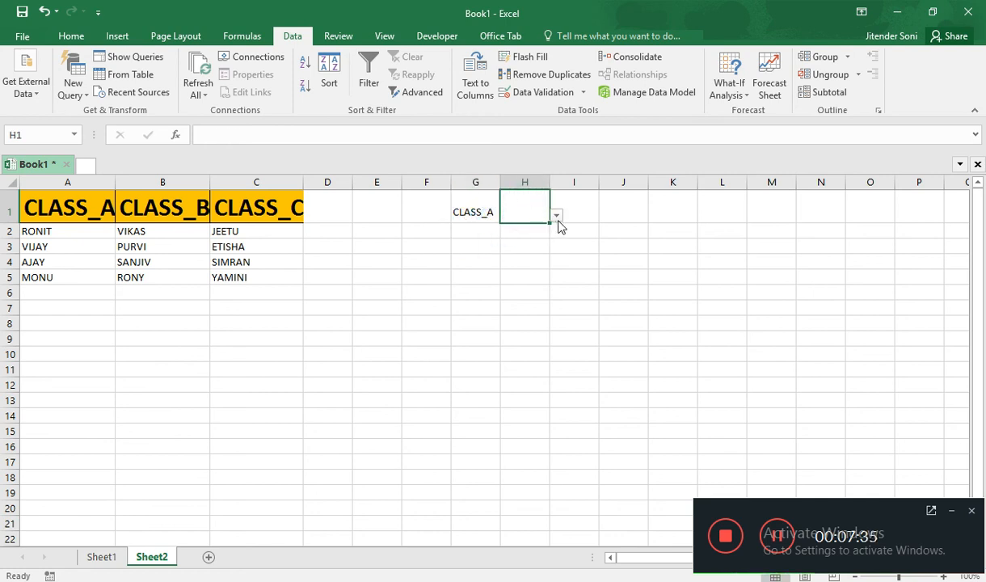
click(558, 215)
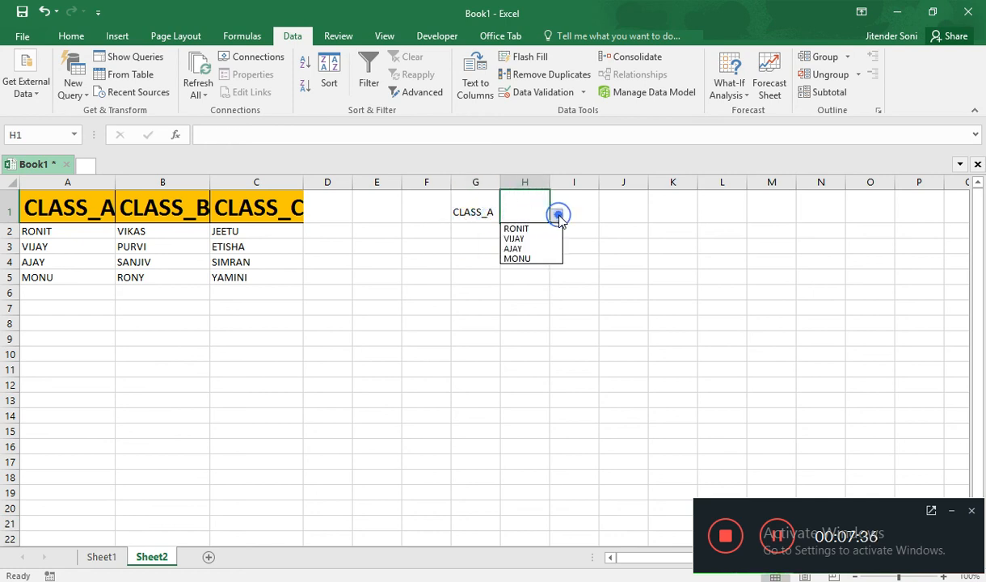
click(530, 258)
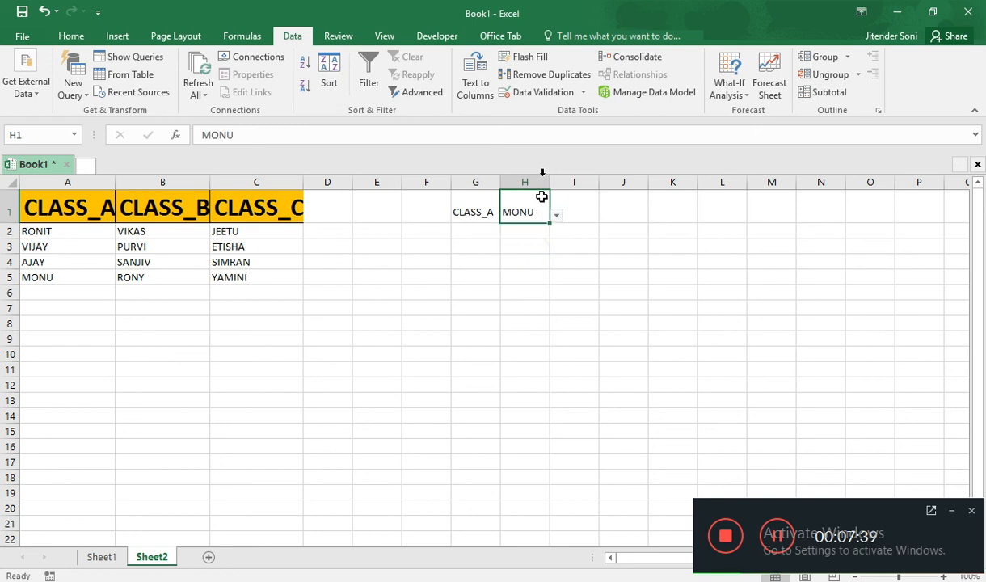
Switch G1 to CLASS_B and open the dependent student list of H1 to compare it with the CLASS_B column.
click(472, 211)
click(520, 210)
click(489, 211)
click(507, 215)
click(497, 236)
click(531, 207)
click(556, 214)
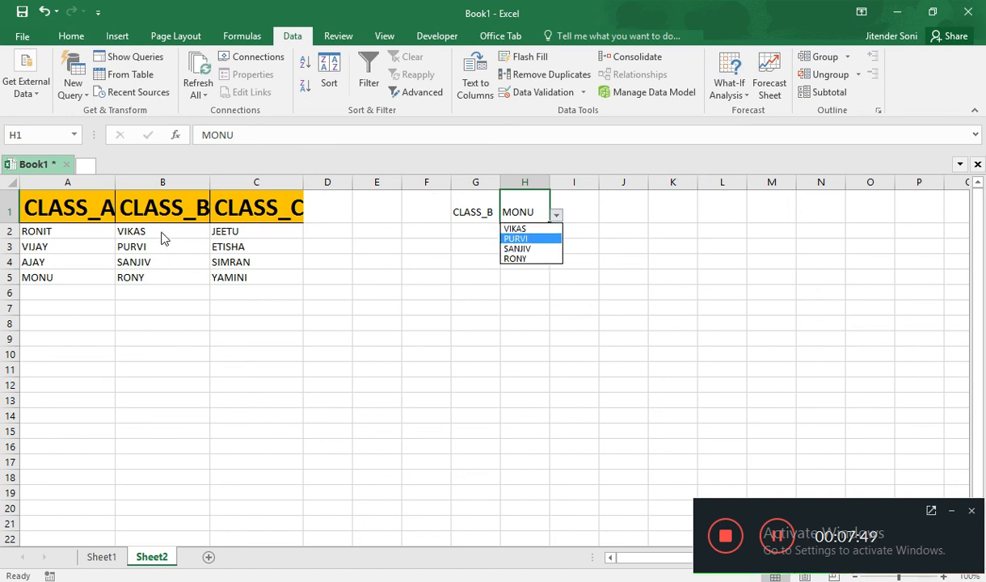
Set G1 to CLASS_C and check the students offered in the dependent list of H1 without picking one.
click(484, 206)
click(506, 215)
click(495, 249)
click(521, 212)
click(556, 215)
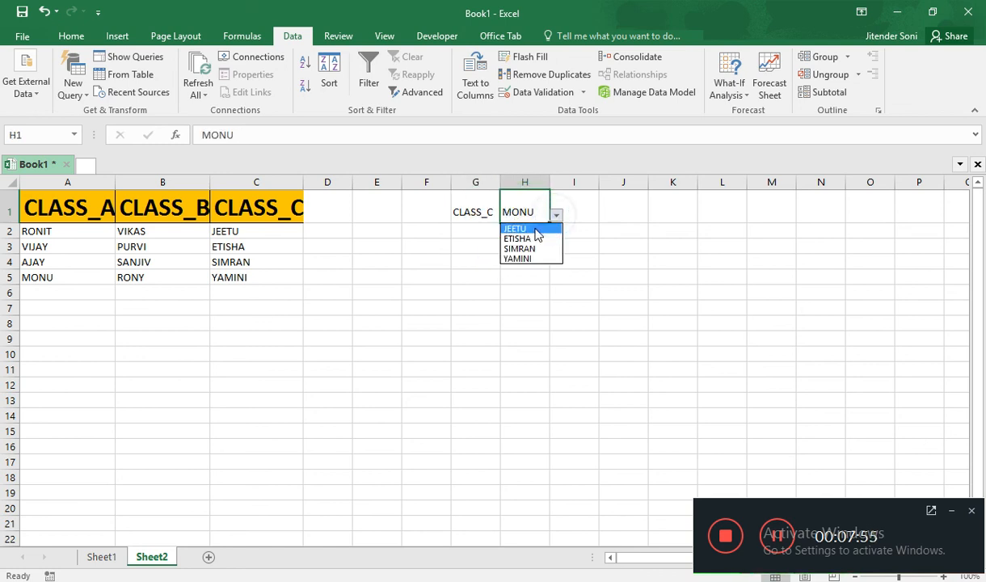
click(511, 271)
click(411, 251)
click(243, 334)
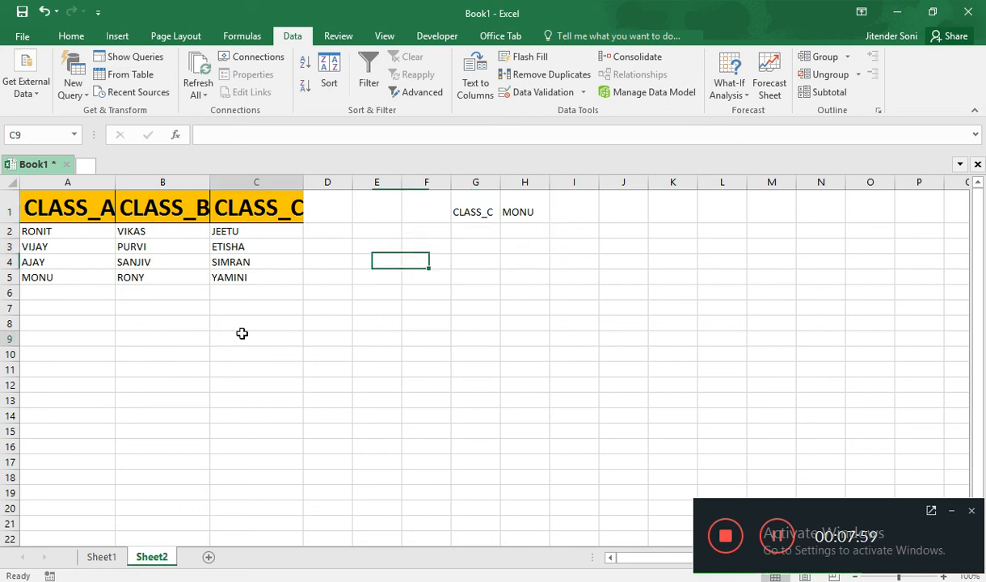
click(198, 426)
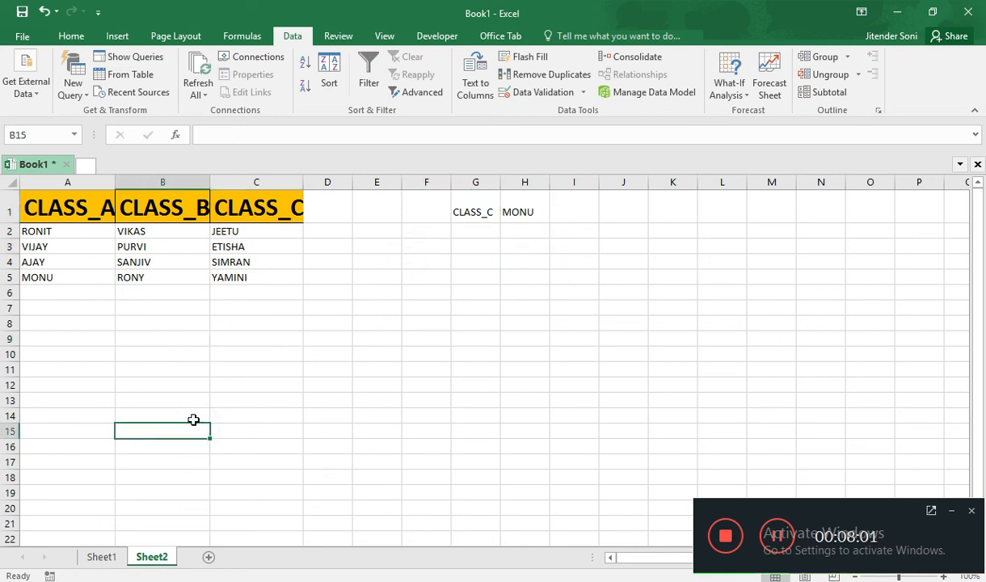